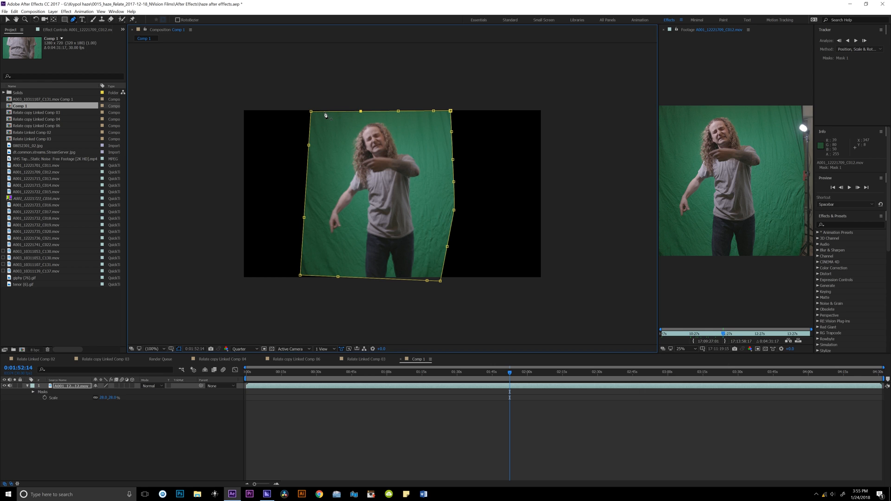
Add a mask vertex on the upper edge of the footage mask, close to its upper-left corner
{"action": "left_click", "coordinate": [324, 112]}
{"action": "key", "text": "v"}
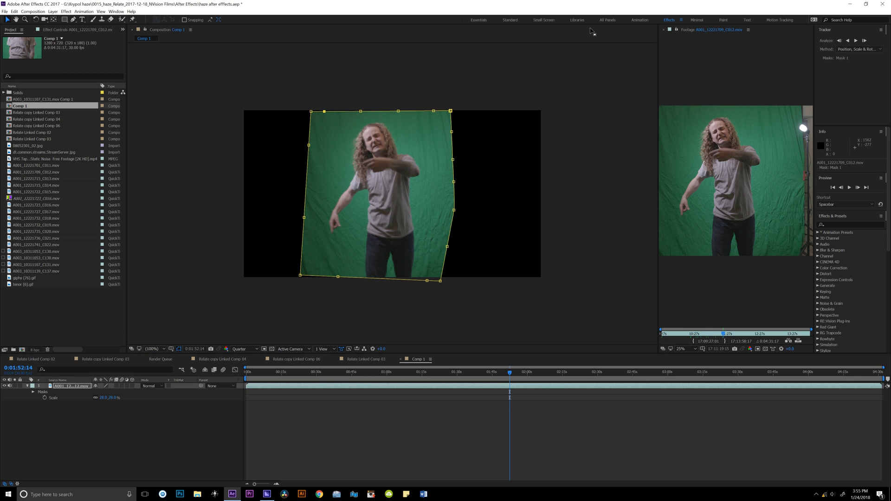
Apply Keylight (1.2) to the green-screen footage layer and sample the green backdrop as the Screen Colour
{"action": "left_click", "coordinate": [837, 224]}
{"action": "type", "text": "key"}
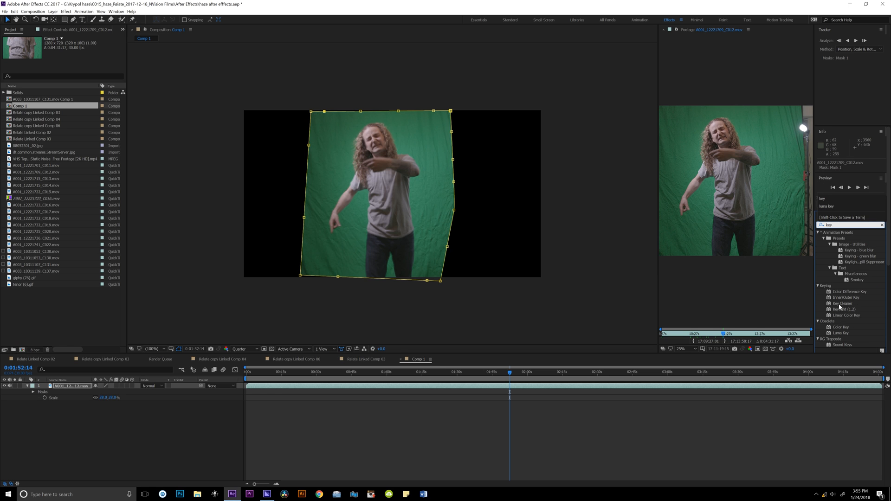
{"action": "left_click_drag", "start_coordinate": [844, 310], "coordinate": [64, 388]}
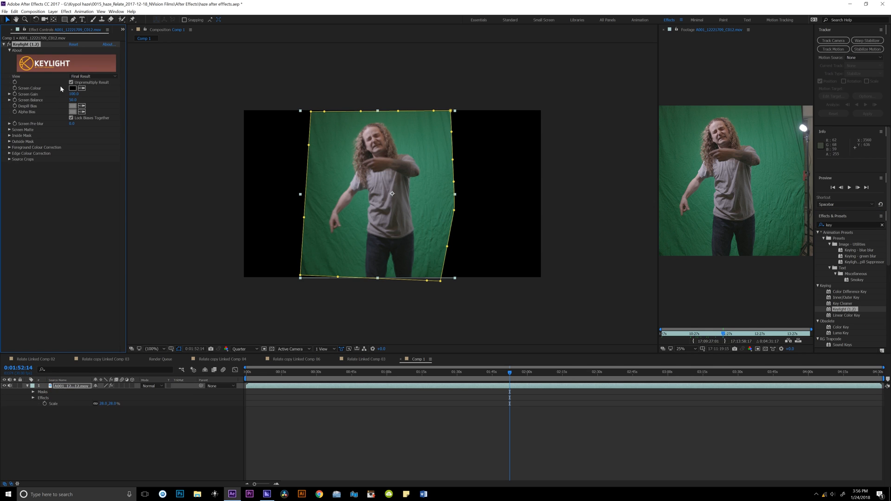
{"action": "left_click", "coordinate": [82, 88]}
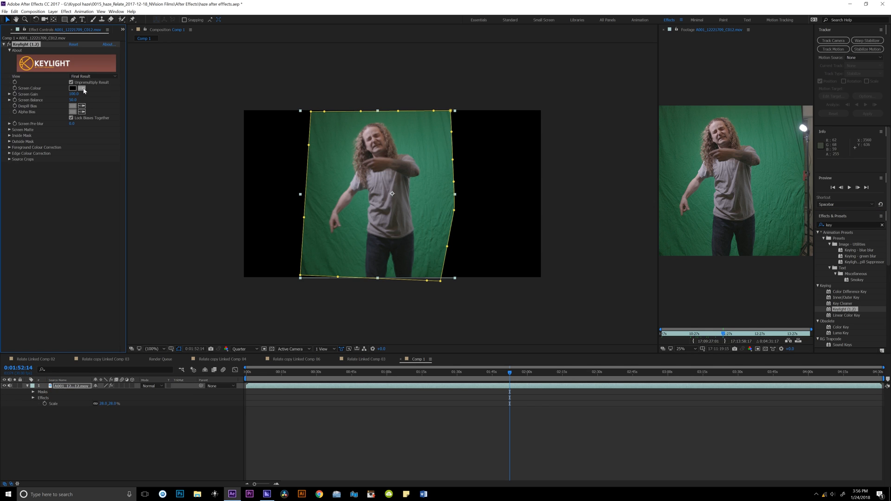
{"action": "left_click", "coordinate": [401, 151]}
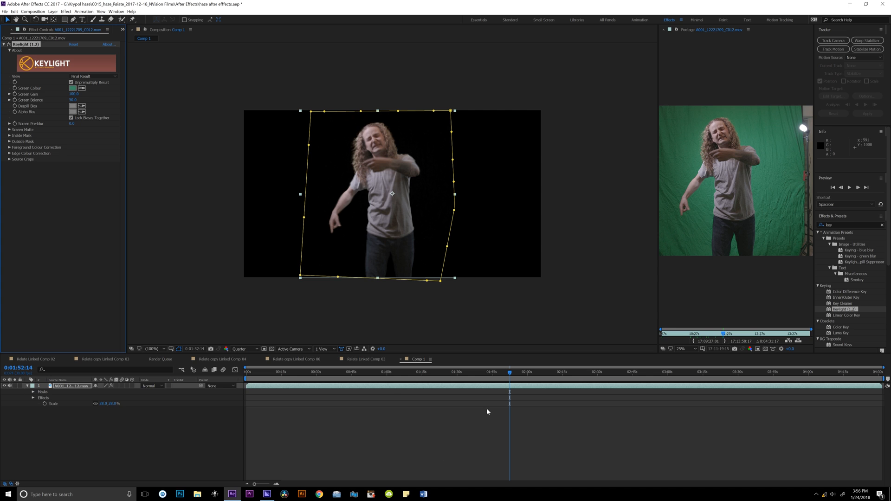
Return to the start of the composition and set the preview resolution to Full
{"action": "left_click_drag", "start_coordinate": [510, 373], "coordinate": [247, 393]}
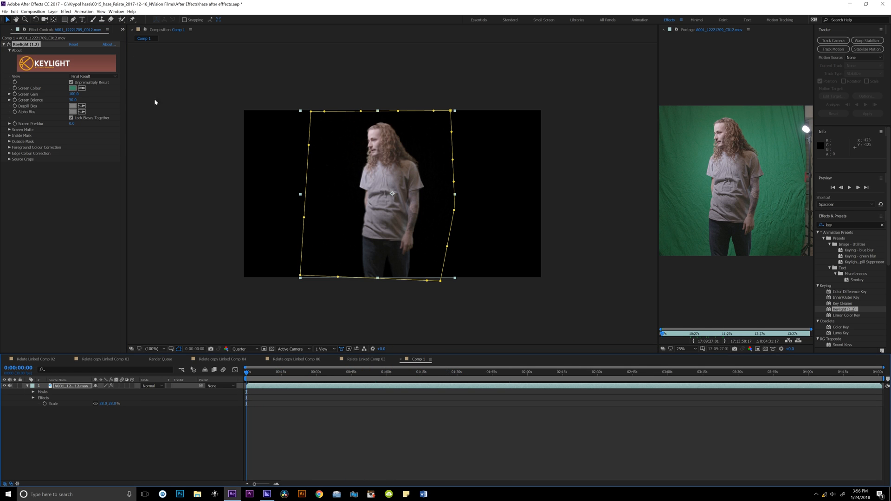
{"action": "left_click", "coordinate": [246, 349]}
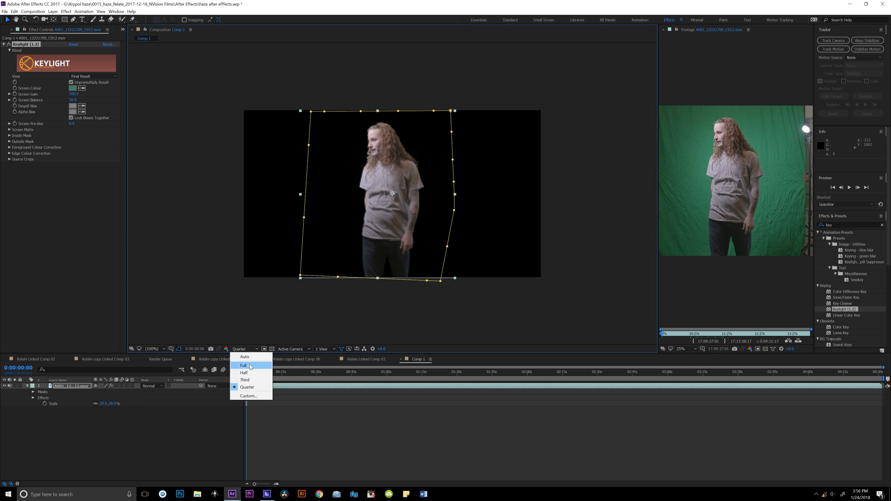
{"action": "left_click", "coordinate": [250, 362]}
Play the beginning of the keyed footage and examine the performer's edges and the surrounding background up close
{"action": "key", "text": "space"}
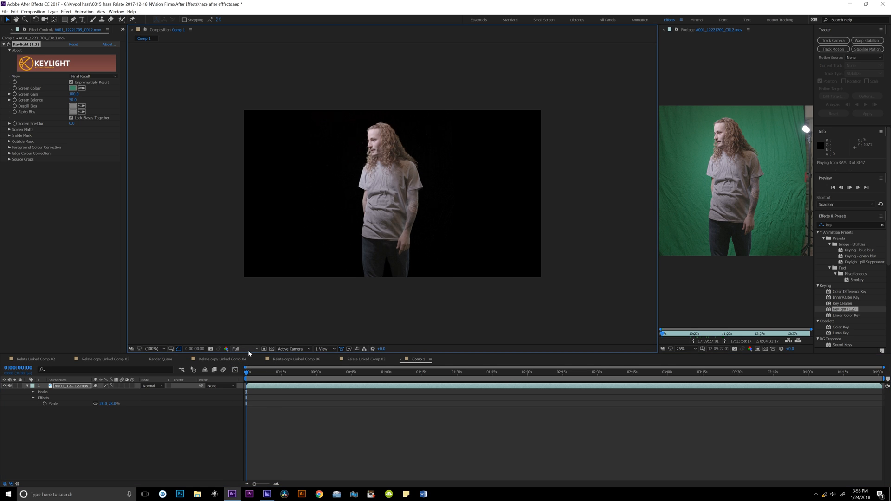
{"action": "key", "text": "space"}
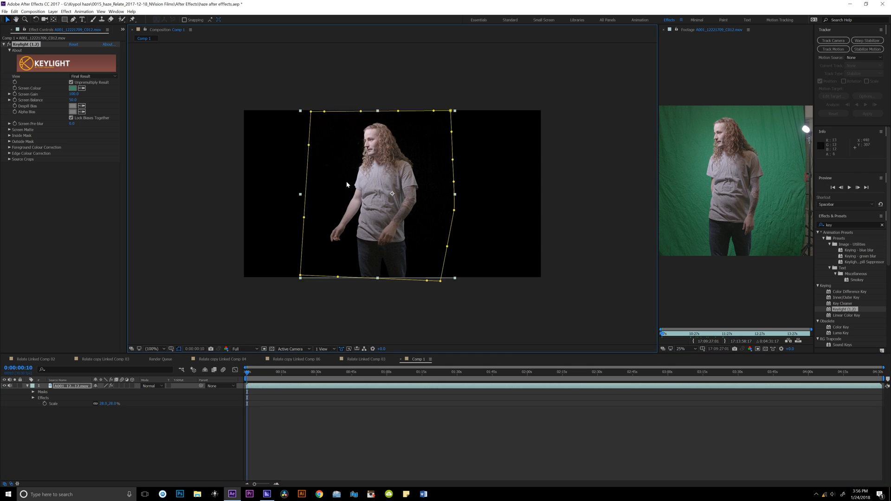
{"action": "scroll", "coordinate": [347, 183], "scroll_direction": "up", "scroll_amount": 2}
{"action": "scroll", "coordinate": [346, 182], "scroll_direction": "down", "scroll_amount": 1}
{"action": "scroll", "coordinate": [490, 138], "scroll_direction": "up", "scroll_amount": 3}
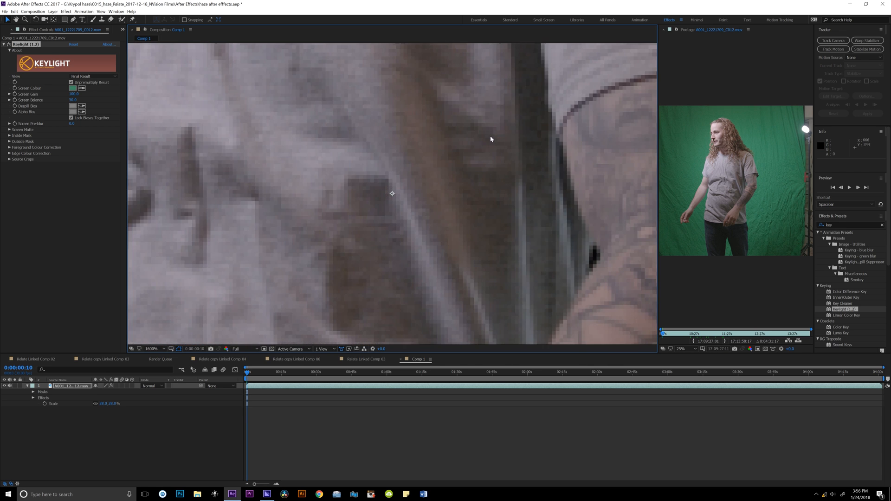
{"action": "scroll", "coordinate": [624, 188], "scroll_direction": "down", "scroll_amount": 1}
{"action": "scroll", "coordinate": [488, 183], "scroll_direction": "down", "scroll_amount": 2}
{"action": "scroll", "coordinate": [551, 155], "scroll_direction": "up", "scroll_amount": 1}
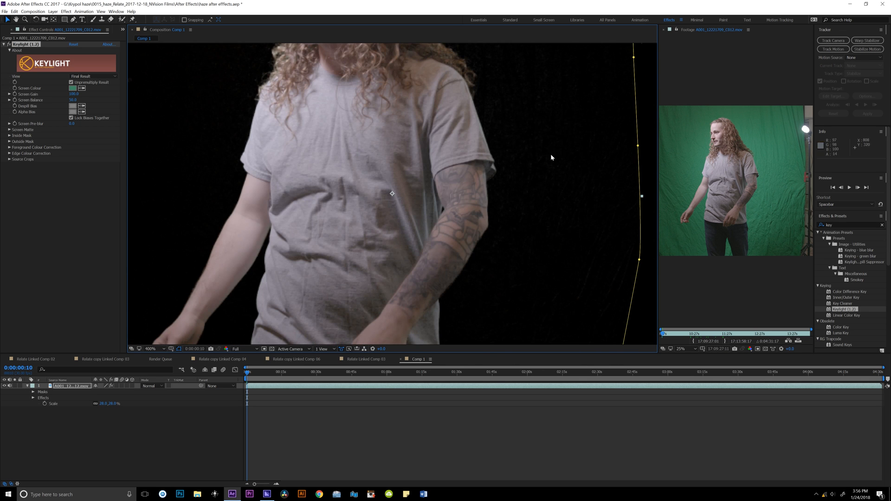
Try to apply the Key Cleaner effect to the keyed footage layer
{"action": "left_click", "coordinate": [843, 304]}
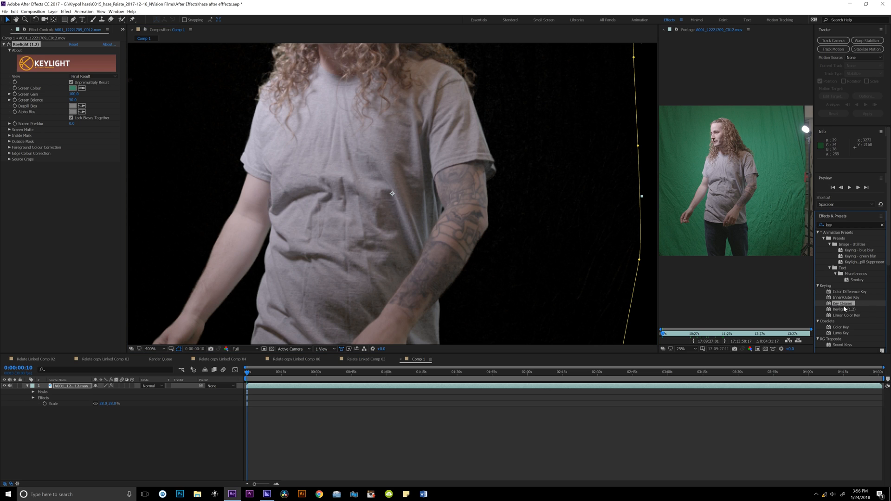
{"action": "left_click_drag", "start_coordinate": [844, 306], "coordinate": [61, 386]}
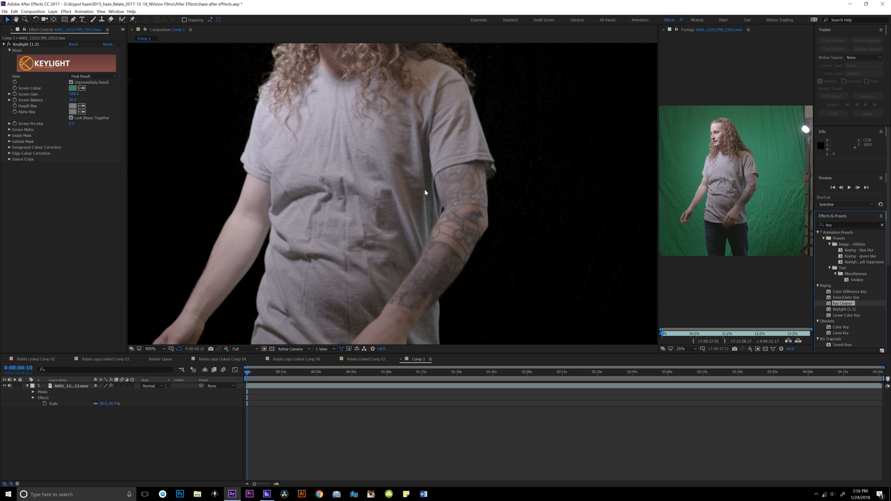
In Keylight's Screen Matte settings, raise Clip Black and set Screen Softness to 5.3
{"action": "left_click", "coordinate": [10, 130]}
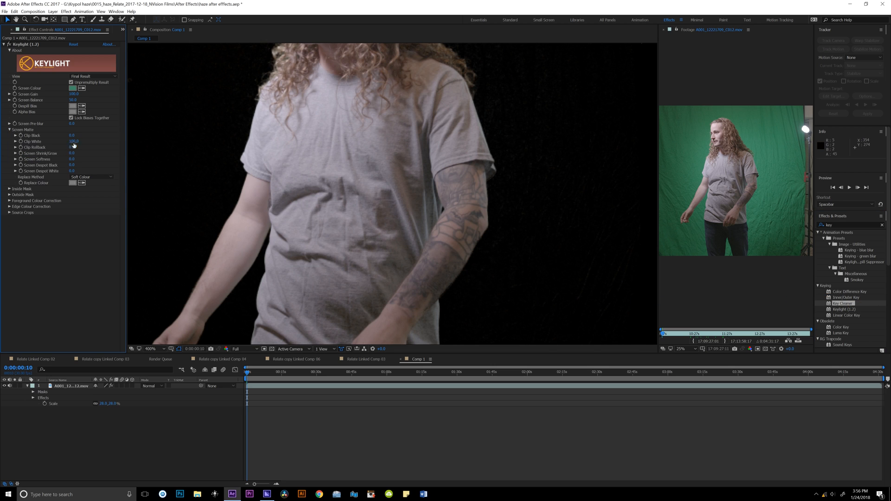
{"action": "left_click_drag", "start_coordinate": [72, 136], "coordinate": [75, 136]}
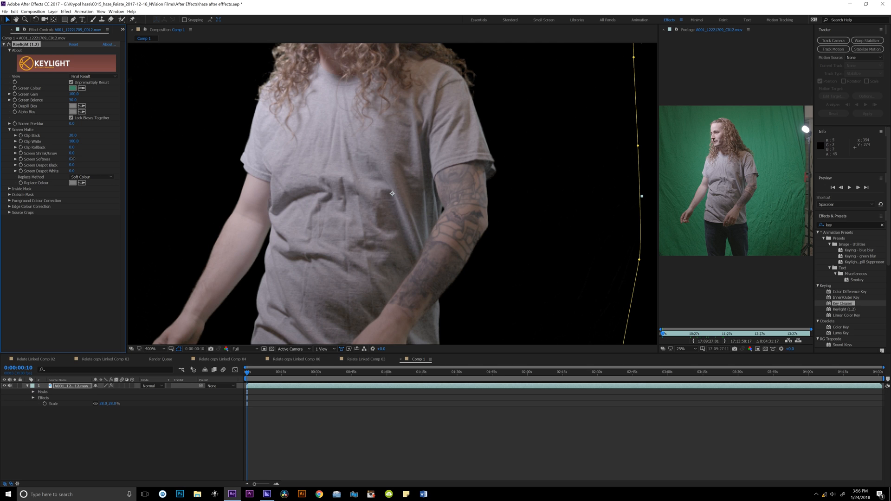
{"action": "mouse_move", "coordinate": [72, 159]}
{"action": "left_mouse_down"}
{"action": "mouse_move", "coordinate": [109, 153]}
{"action": "mouse_move", "coordinate": [86, 154]}
{"action": "left_mouse_up"}
{"action": "left_click_drag", "start_coordinate": [55, 160], "coordinate": [77, 165]}
Check the refined key by scrubbing and playing the footage at several points in the timeline
{"action": "key", "text": "comma"}
{"action": "key", "text": "comma"}
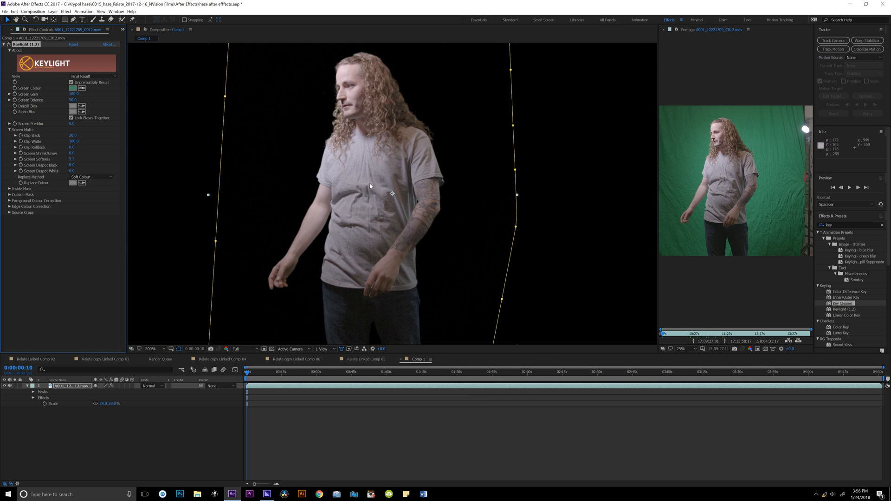
{"action": "left_click_drag", "start_coordinate": [259, 378], "coordinate": [271, 375]}
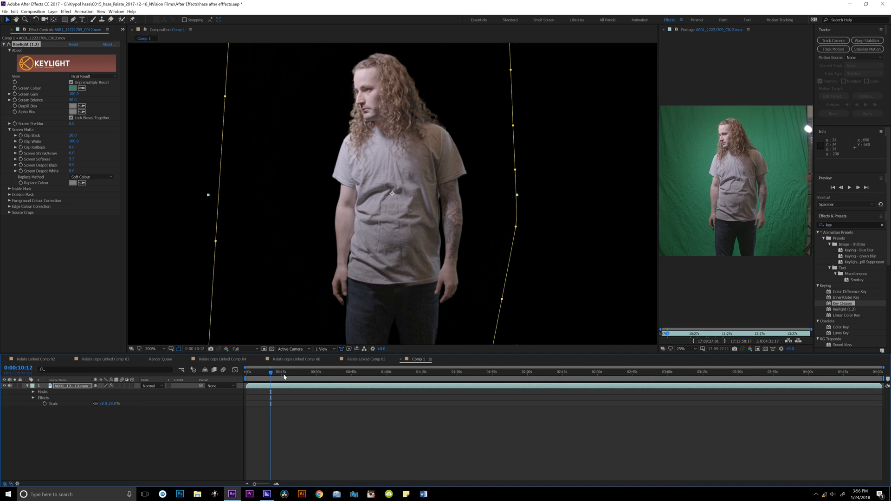
{"action": "key", "text": "space"}
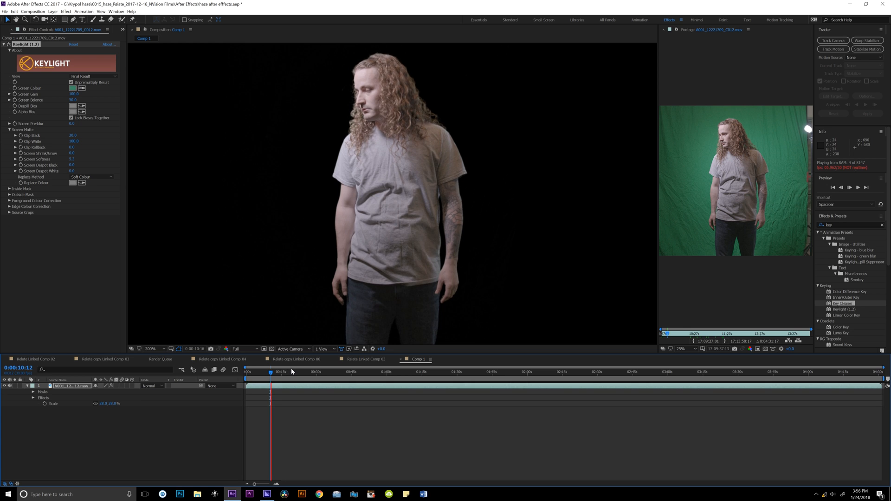
{"action": "key", "text": "space"}
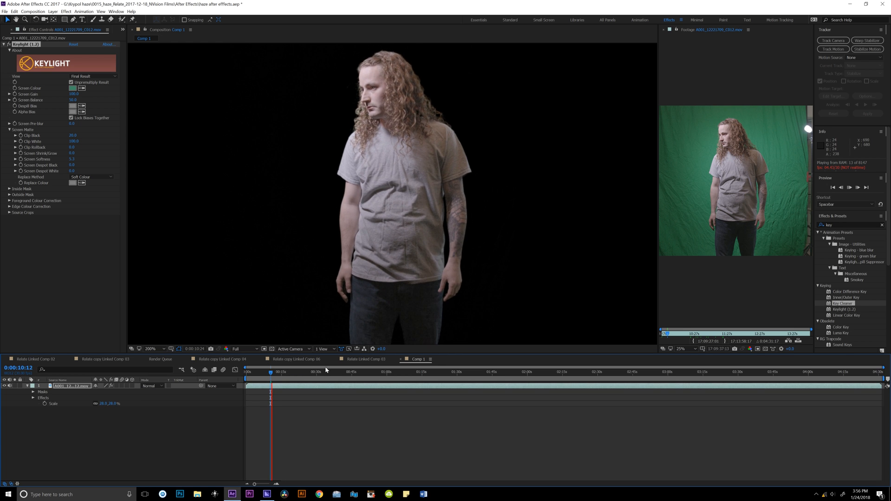
{"action": "left_click_drag", "start_coordinate": [365, 375], "coordinate": [382, 381]}
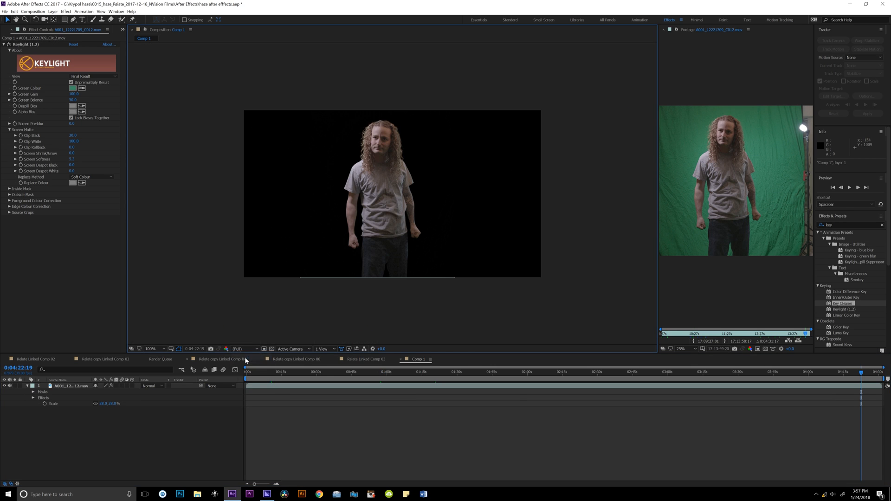
Set the composition preview resolution to Quarter and collapse the Keylight settings
{"action": "left_click", "coordinate": [244, 349]}
{"action": "left_click", "coordinate": [251, 388]}
{"action": "left_click", "coordinate": [4, 44]}
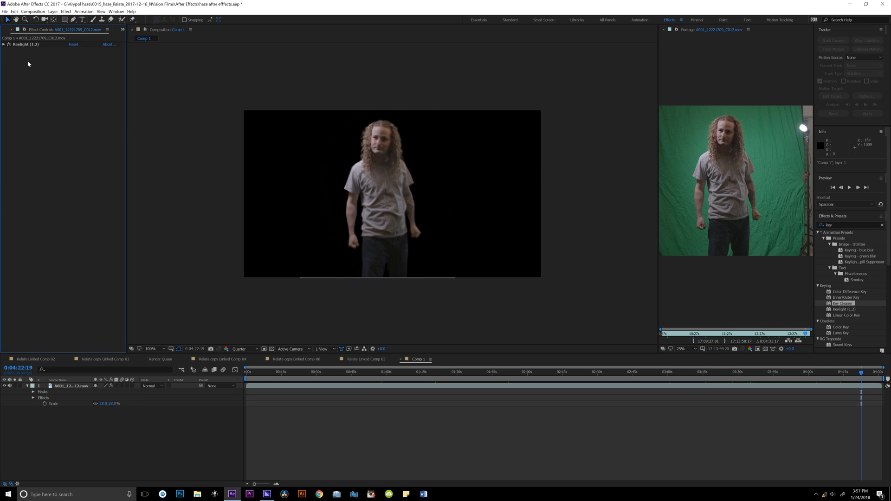
Start a file import and browse to the Visual Effects folder on the Renders (D:) drive
{"action": "left_click", "coordinate": [5, 11]}
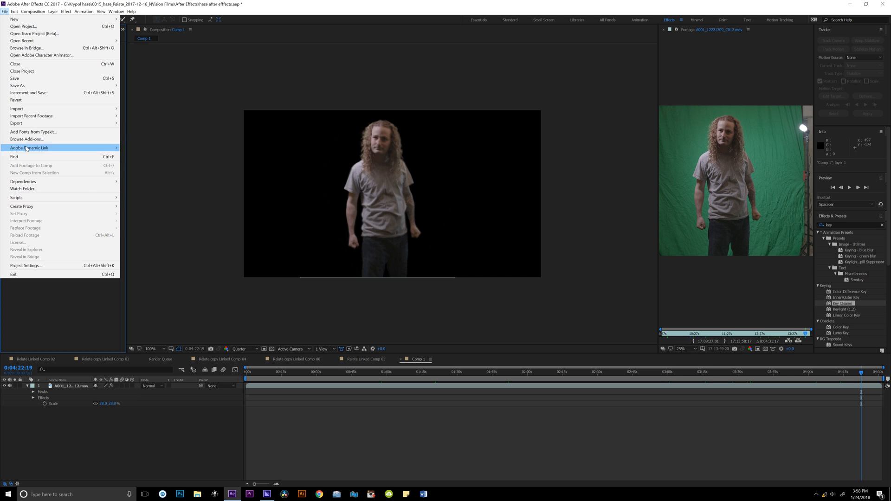
{"action": "mouse_move", "coordinate": [22, 110]}
{"action": "left_click", "coordinate": [135, 109]}
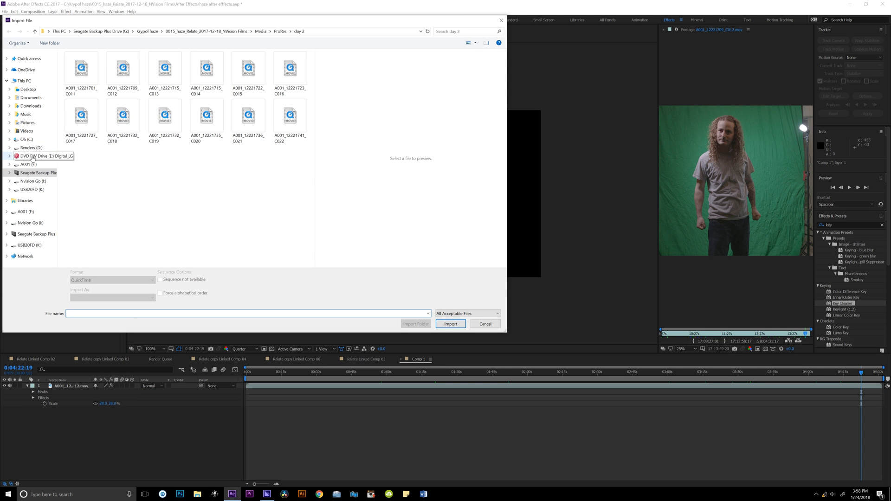
{"action": "left_click", "coordinate": [31, 147]}
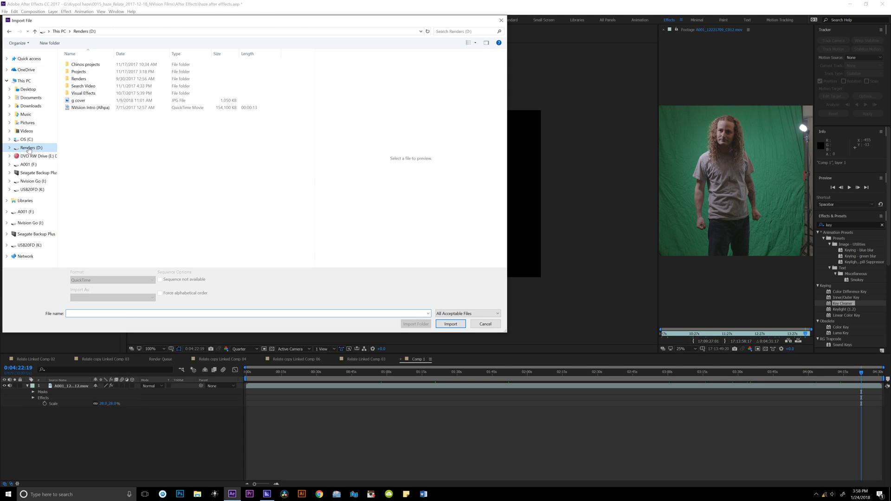
{"action": "double_click", "coordinate": [86, 86]}
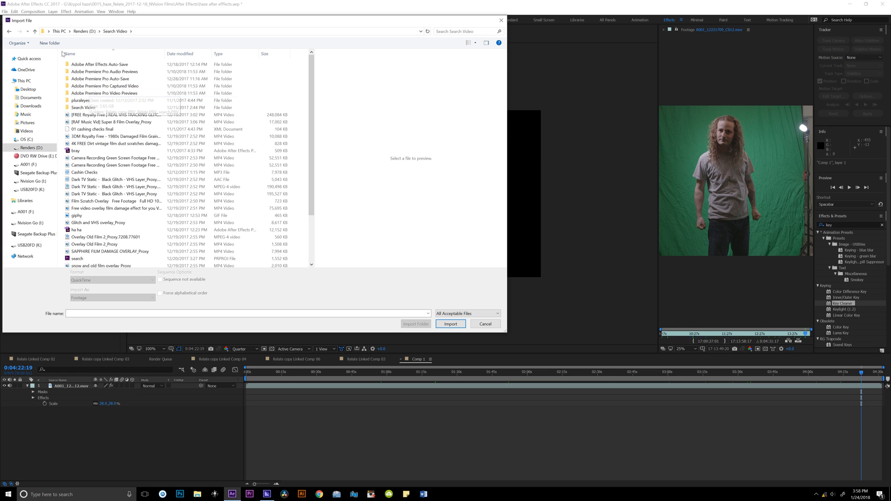
{"action": "left_click", "coordinate": [35, 31]}
{"action": "double_click", "coordinate": [130, 93]}
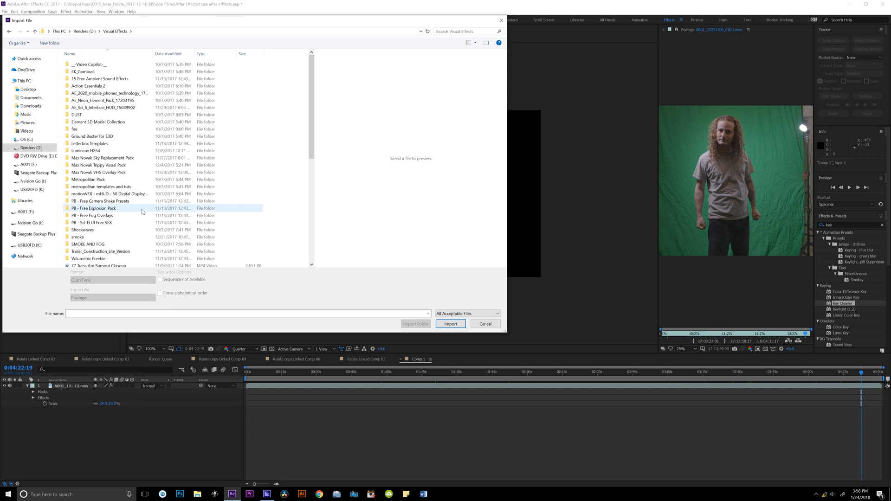
Look through the Shockwaves folder's clips and import the whole folder into the project
{"action": "left_click", "coordinate": [111, 223]}
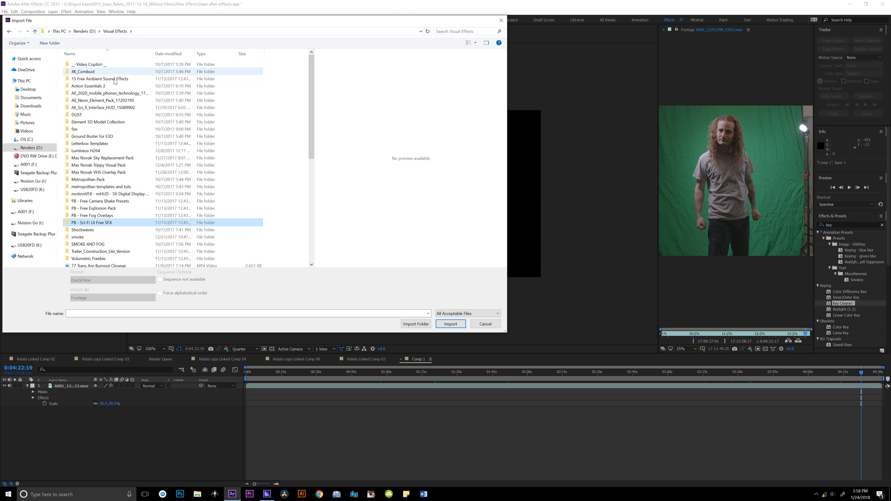
{"action": "double_click", "coordinate": [99, 231]}
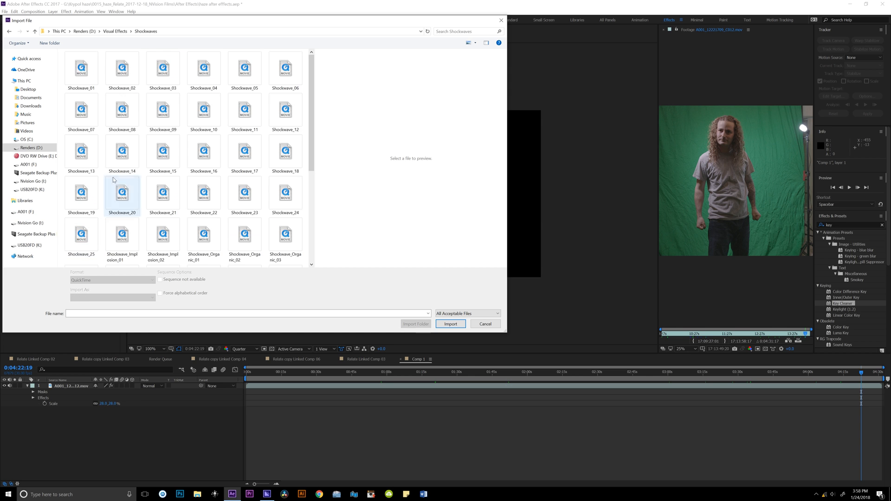
{"action": "left_click", "coordinate": [35, 31]}
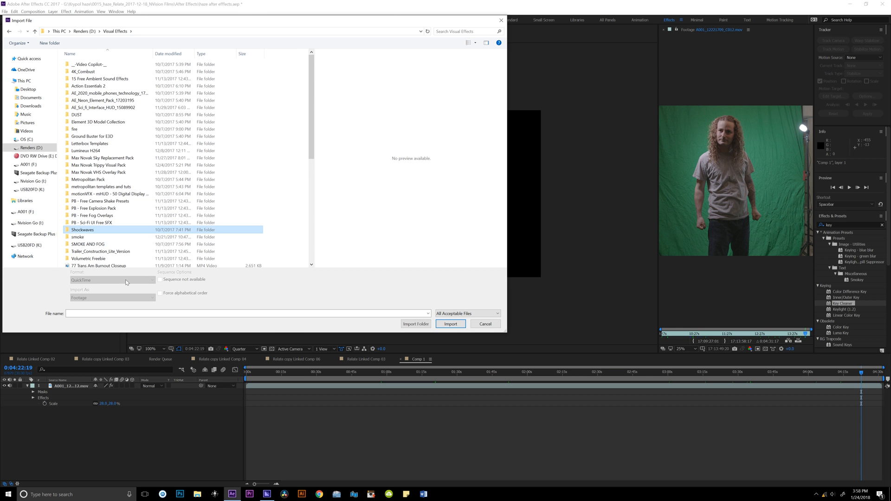
{"action": "left_click", "coordinate": [403, 324]}
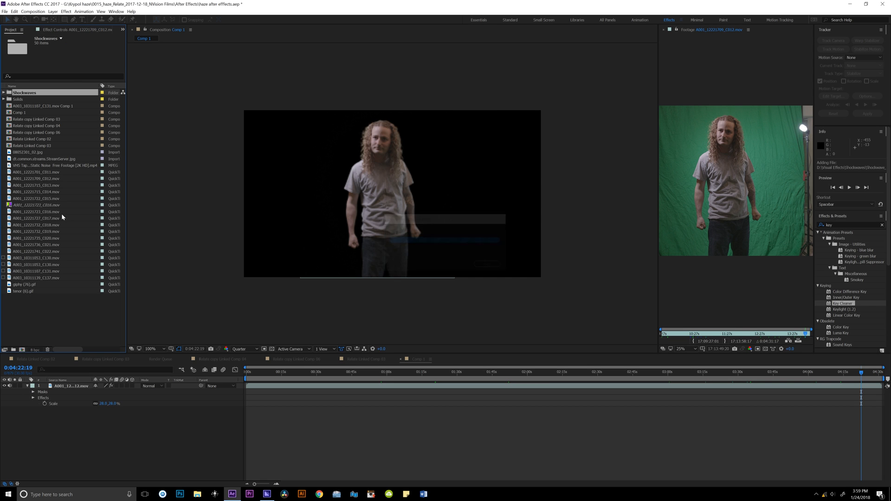
Expand the imported Shockwaves folder and preview Shockwave_05.mov
{"action": "left_click", "coordinate": [4, 93]}
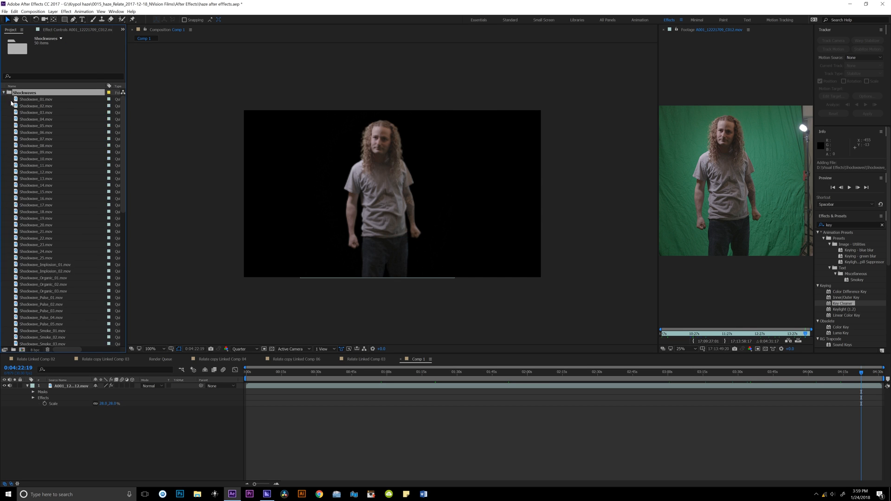
{"action": "double_click", "coordinate": [35, 127]}
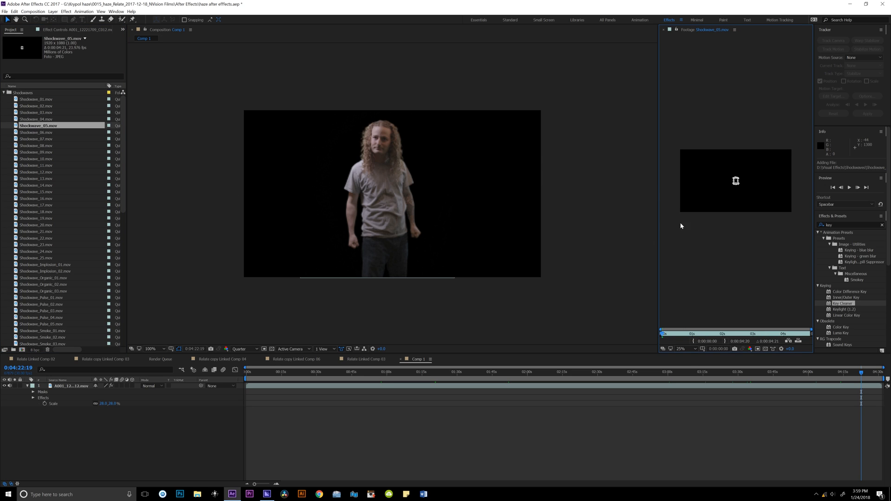
{"action": "key", "text": "space"}
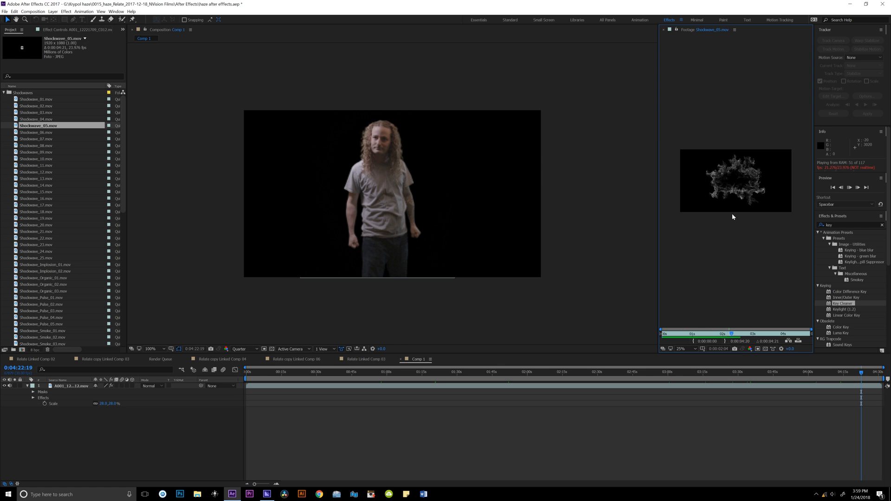
{"action": "key", "text": "space"}
Place Shockwave_05.mov beneath the keyed footage layer in Comp 1 and align both clips at the timeline start
{"action": "left_click_drag", "start_coordinate": [53, 126], "coordinate": [98, 406]}
{"action": "left_click", "coordinate": [256, 374]}
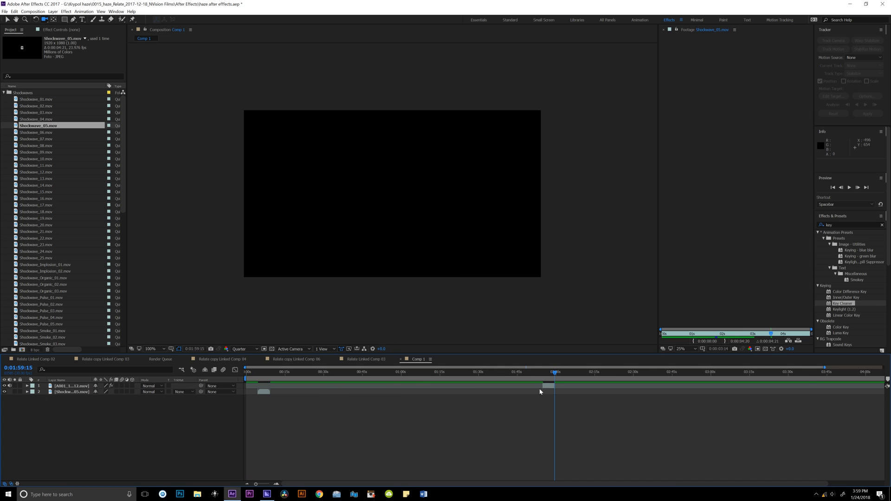
{"action": "left_click_drag", "start_coordinate": [546, 388], "coordinate": [229, 372]}
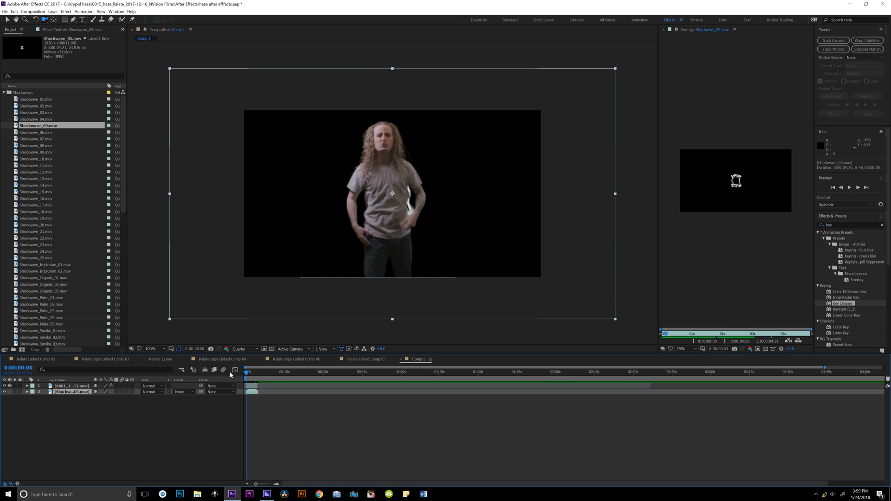
Preview Comp 1 and animate the keyed footage's Scale with keyframes at 0:00:00:00 and 0:00:00:24, dropping the starting Scale to 2%
{"action": "key", "text": "space"}
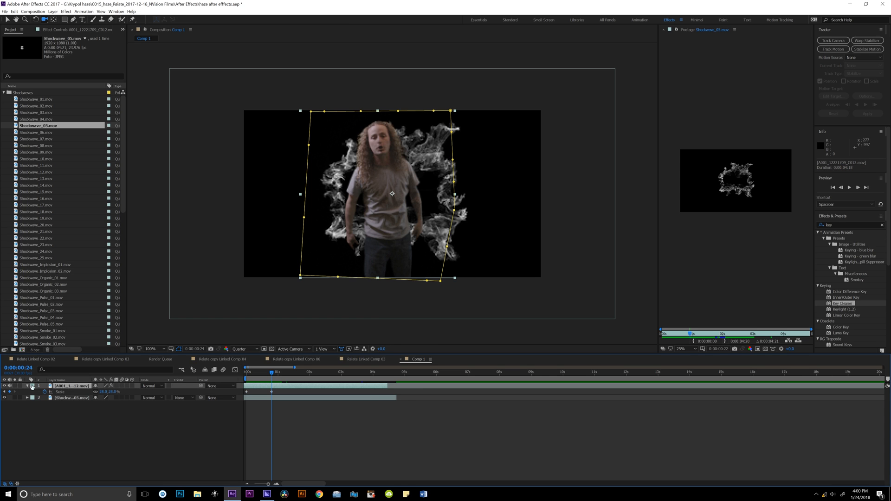
{"action": "left_click", "coordinate": [27, 386]}
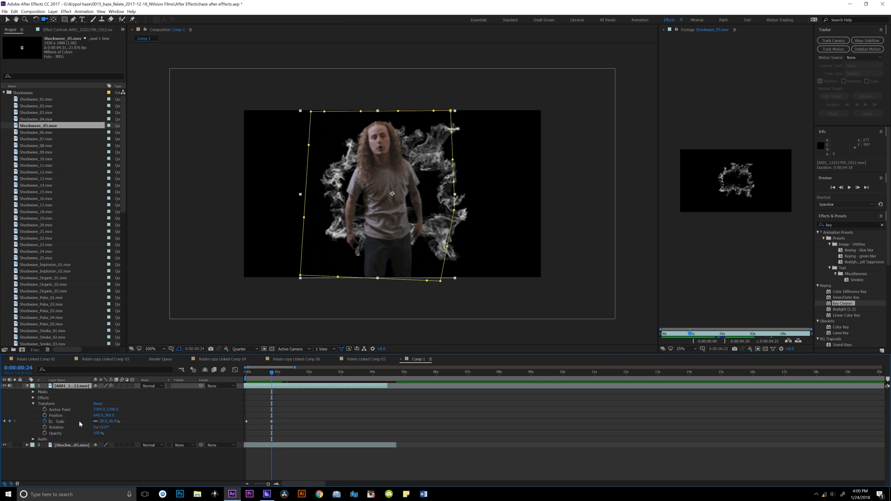
{"action": "left_click", "coordinate": [62, 422]}
{"action": "left_click", "coordinate": [5, 421]}
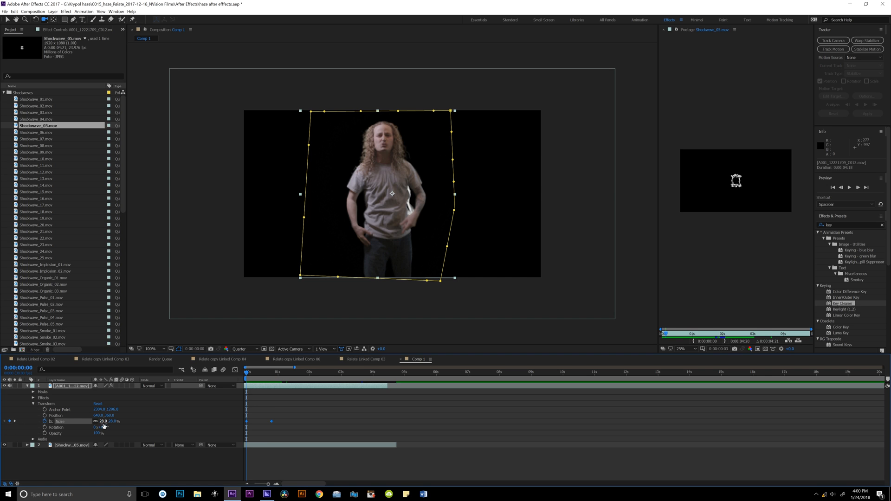
{"action": "left_click_drag", "start_coordinate": [103, 421], "coordinate": [94, 421]}
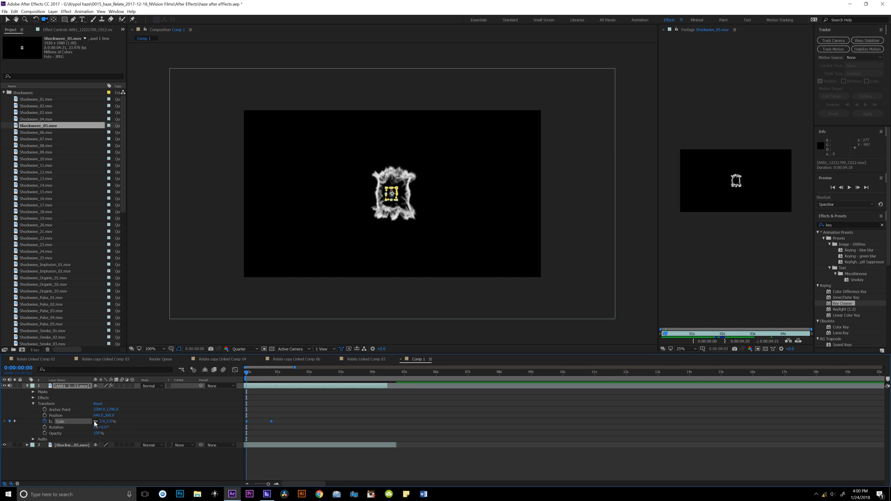
Keyframe the keyed footage's Opacity from 0% at the timeline start to 100% at 0:00:00:07
{"action": "left_click", "coordinate": [45, 433]}
{"action": "left_click_drag", "start_coordinate": [246, 375], "coordinate": [254, 374]}
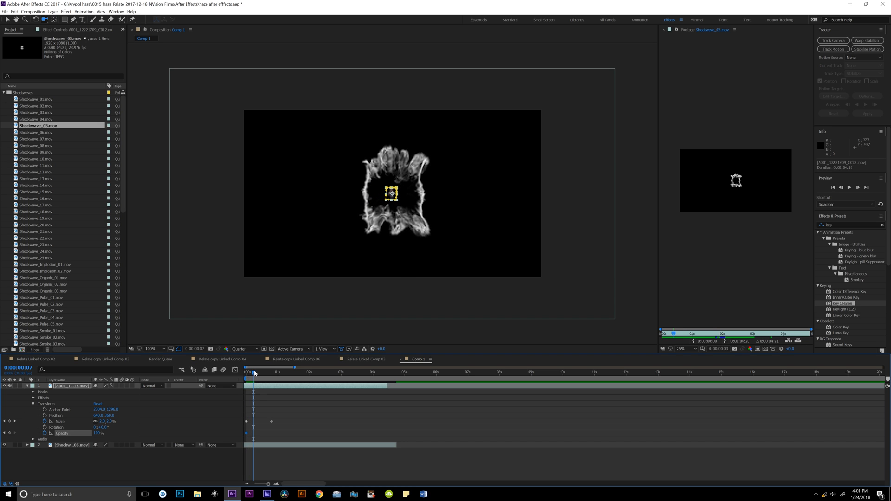
{"action": "left_click", "coordinate": [9, 434]}
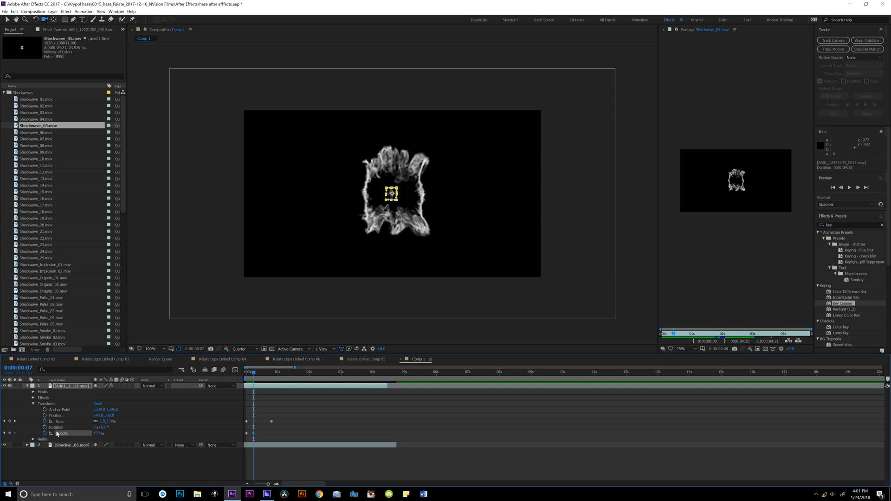
{"action": "left_click", "coordinate": [97, 434]}
{"action": "left_click", "coordinate": [5, 434]}
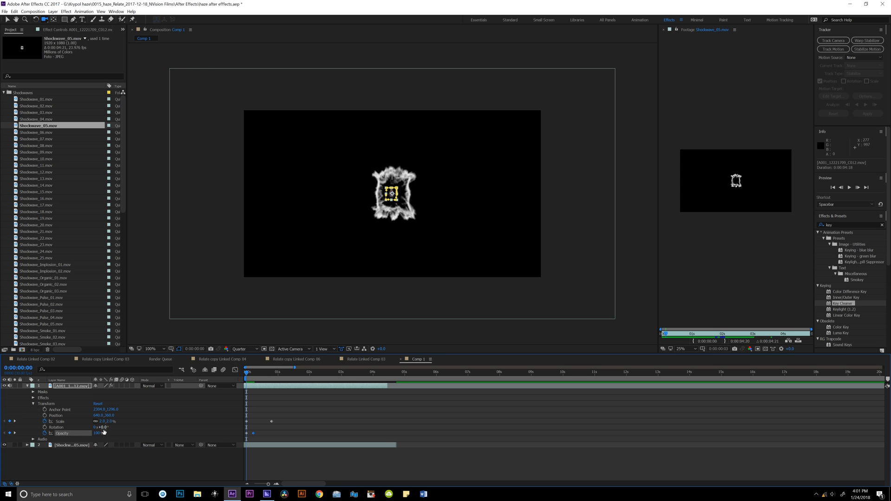
{"action": "left_click_drag", "start_coordinate": [97, 434], "coordinate": [66, 445]}
{"action": "key", "text": "space"}
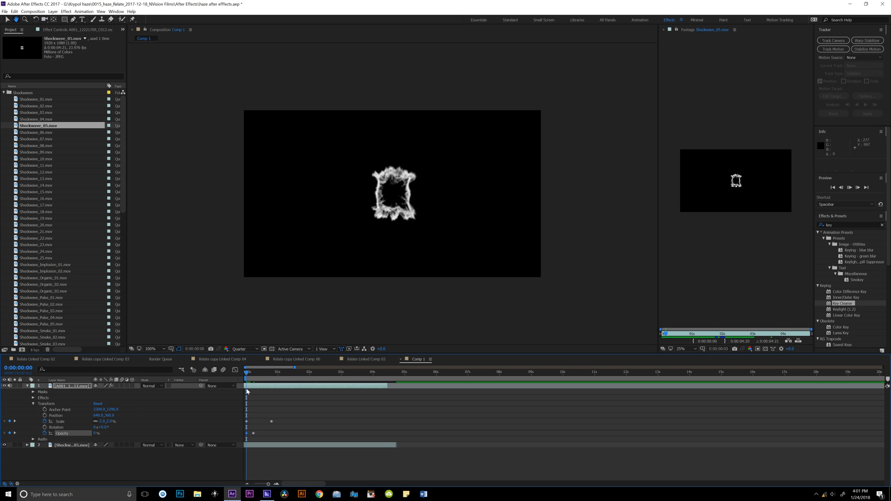
Set the keyed footage's Scale keyframe at 0:00:00:24 to 28% and enable motion blur for that layer and the composition
{"action": "left_click", "coordinate": [273, 373]}
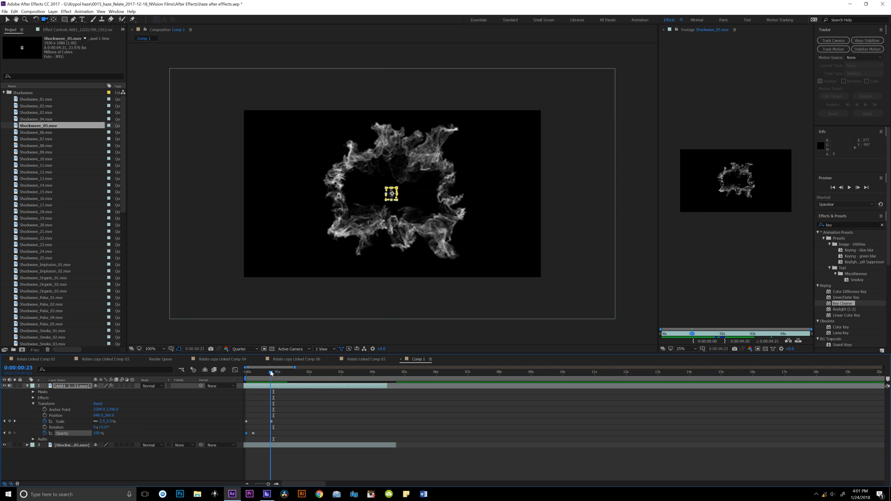
{"action": "left_click", "coordinate": [16, 422]}
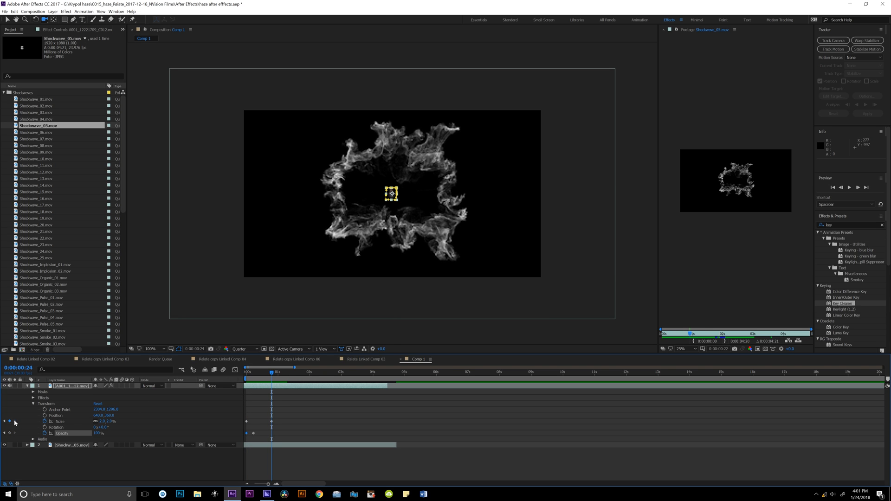
{"action": "left_click", "coordinate": [102, 421]}
{"action": "type", "text": "100"}
{"action": "key", "text": "Return"}
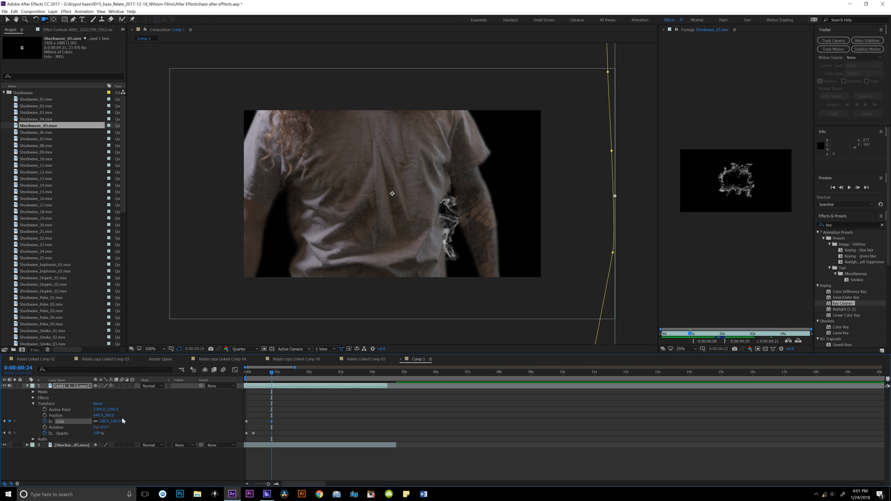
{"action": "left_click_drag", "start_coordinate": [108, 422], "coordinate": [80, 421]}
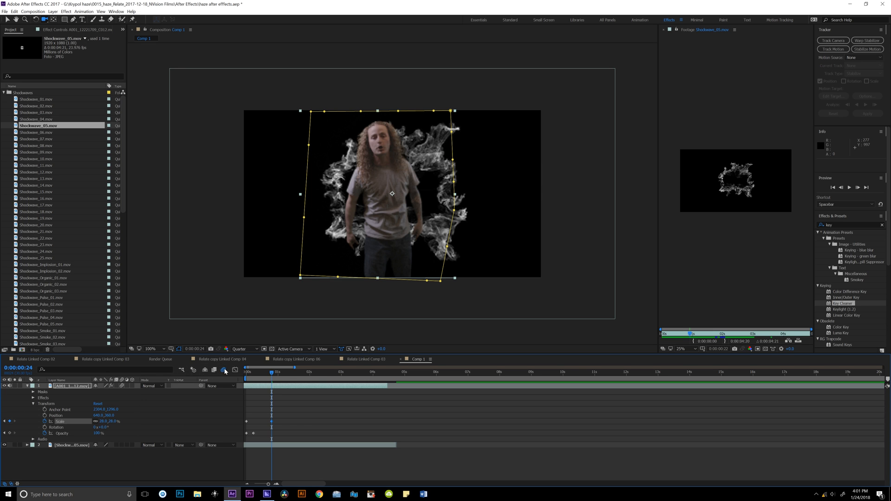
Play Comp 1 from the start to review the keyed footage's scale-up, fade-in and motion blur
{"action": "left_click_drag", "start_coordinate": [273, 374], "coordinate": [248, 375]}
{"action": "key", "text": "space"}
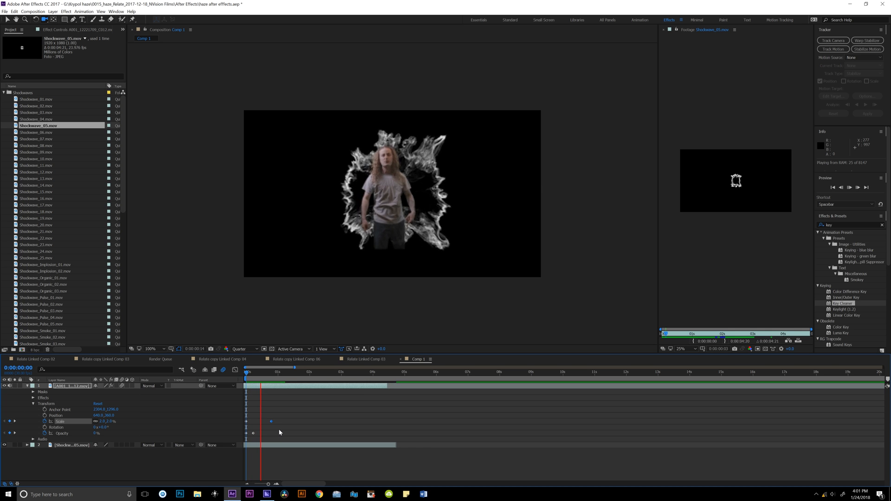
{"action": "key", "text": "space"}
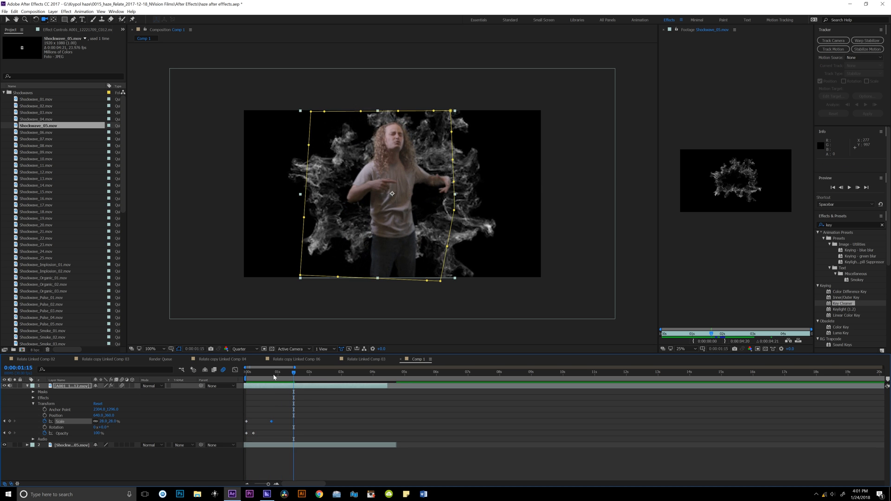
{"action": "key", "text": "space"}
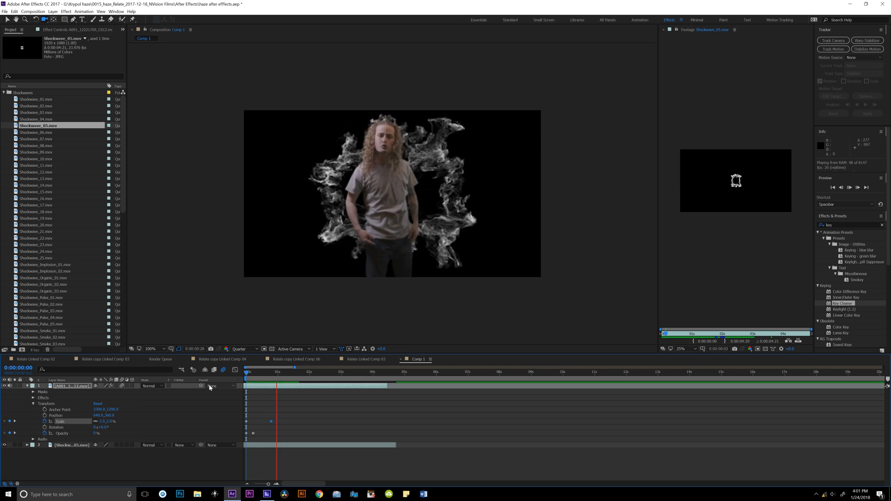
{"action": "key", "text": "space"}
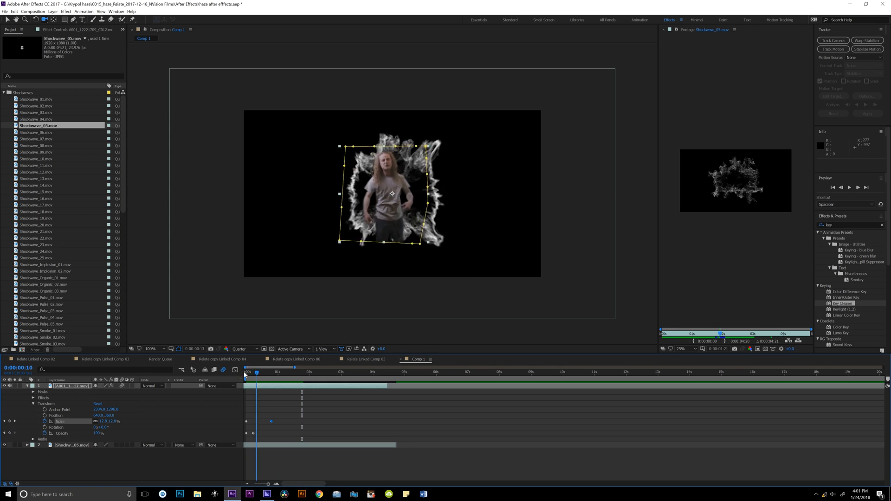
Start Position and Rotation keyframes for the keyed footage at 0:00:00:00, giving Rotation a large negative number of full revolutions
{"action": "left_click", "coordinate": [44, 415]}
{"action": "left_click", "coordinate": [44, 427]}
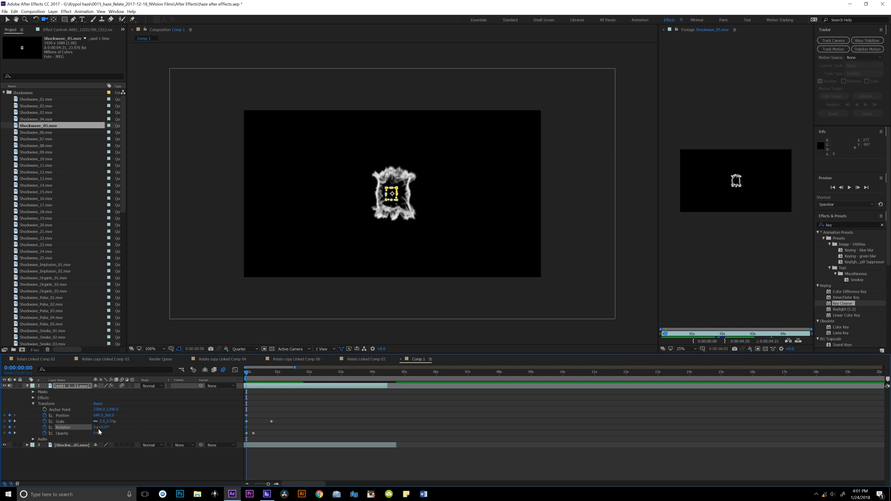
{"action": "scroll", "coordinate": [327, 259], "scroll_direction": "up", "scroll_amount": 2}
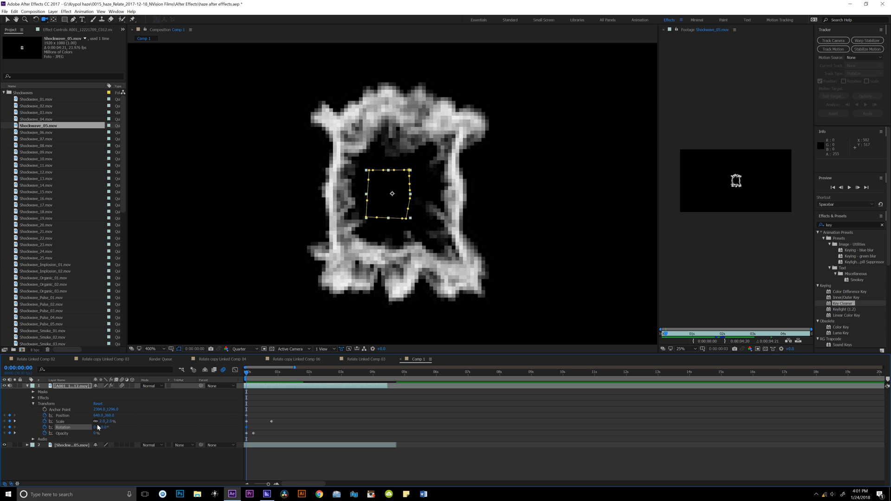
{"action": "left_click_drag", "start_coordinate": [95, 427], "coordinate": [86, 427]}
Keyframe the keyed footage's Rotation at 0:00:00:03 with the degrees at about -34°, and preview the spin
{"action": "left_click_drag", "start_coordinate": [246, 376], "coordinate": [249, 375]}
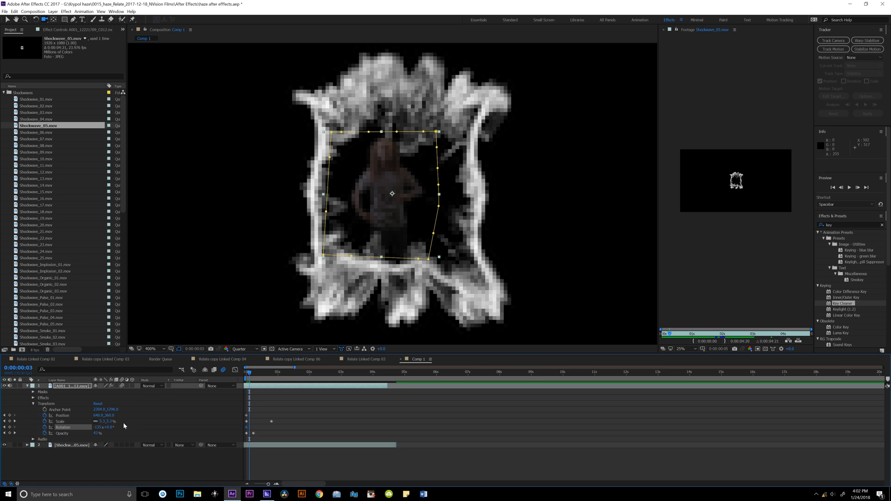
{"action": "left_click_drag", "start_coordinate": [99, 427], "coordinate": [135, 435]}
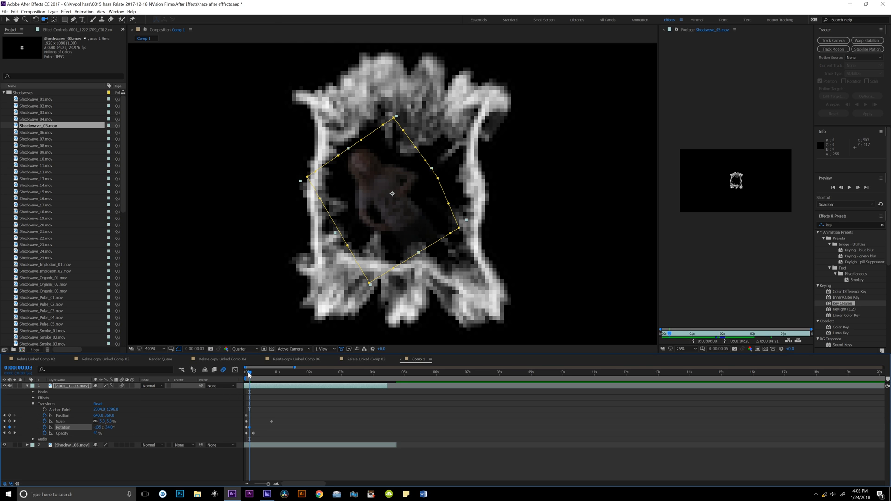
{"action": "left_click_drag", "start_coordinate": [248, 374], "coordinate": [239, 374]}
{"action": "key", "text": "space"}
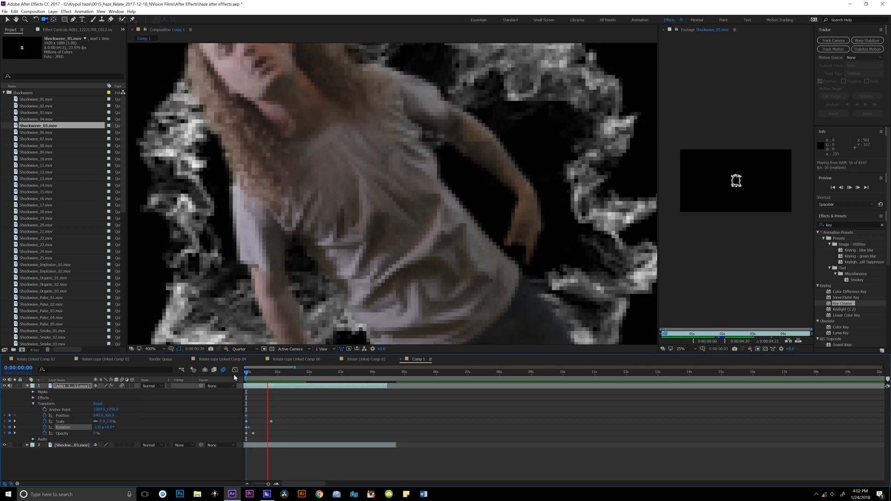
{"action": "key", "text": "space"}
{"action": "scroll", "coordinate": [272, 244], "scroll_direction": "down", "scroll_amount": 1}
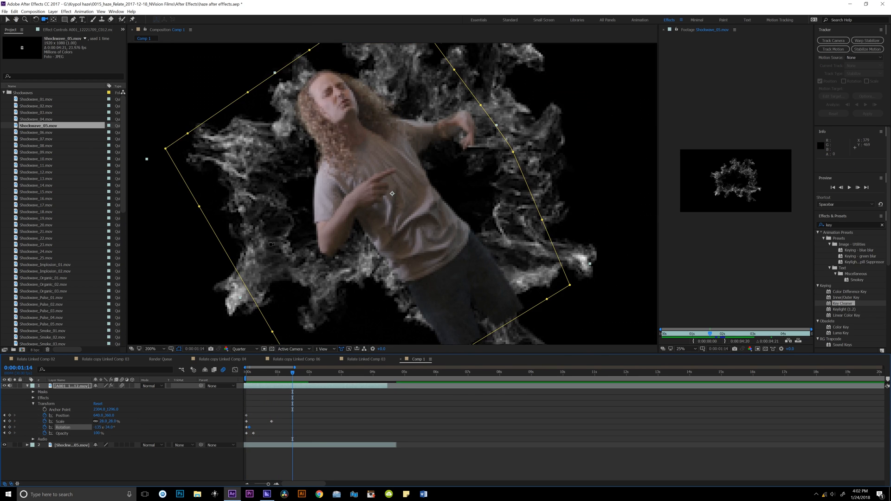
{"action": "key", "text": "space"}
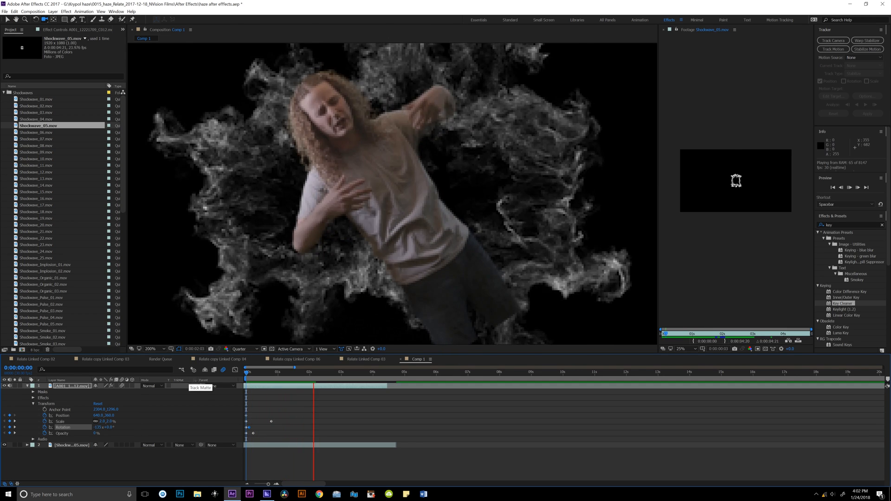
{"action": "key", "text": "space"}
Add a Rotation keyframe to the keyed footage at 0:00:00:07 and set its degrees to 0 so the performer stands upright
{"action": "left_click_drag", "start_coordinate": [246, 374], "coordinate": [255, 375]}
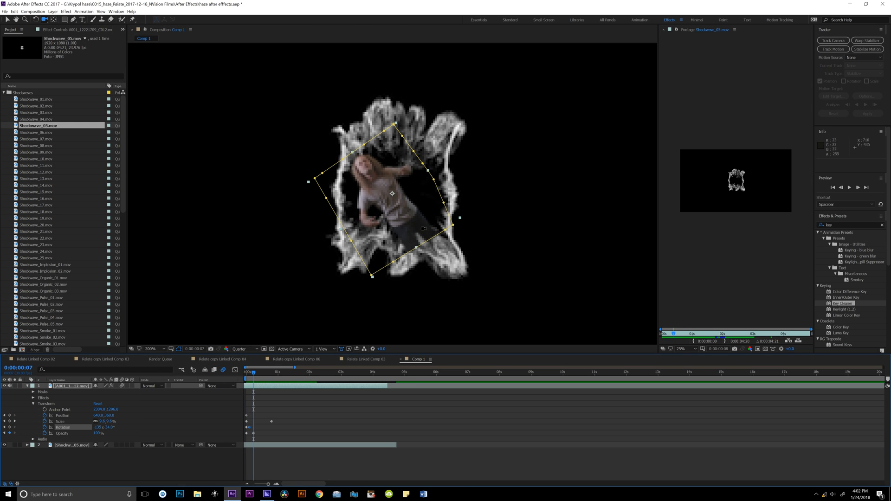
{"action": "left_click", "coordinate": [9, 427]}
{"action": "left_click_drag", "start_coordinate": [104, 430], "coordinate": [281, 436]}
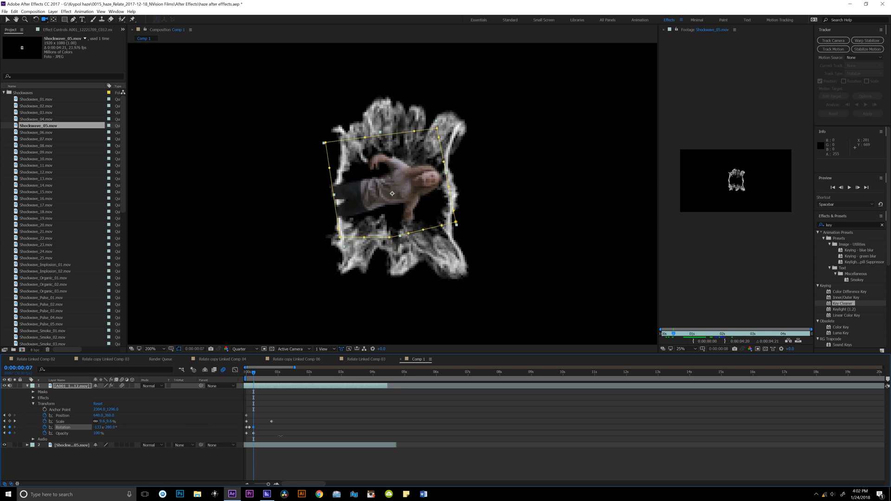
{"action": "left_click", "coordinate": [254, 377]}
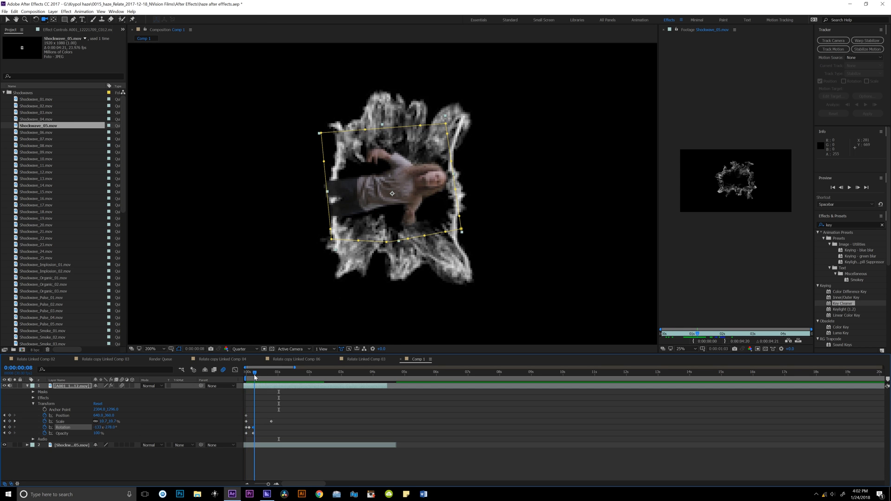
{"action": "key", "text": "Page_Up"}
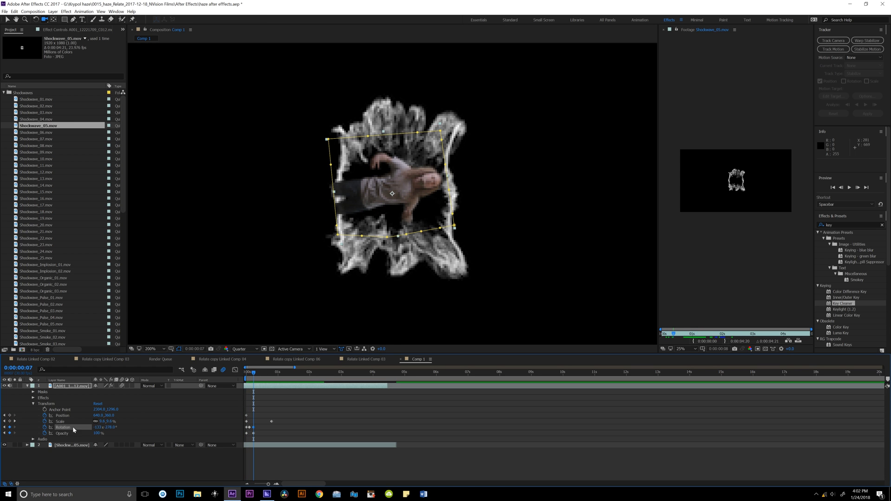
{"action": "left_click", "coordinate": [5, 427]}
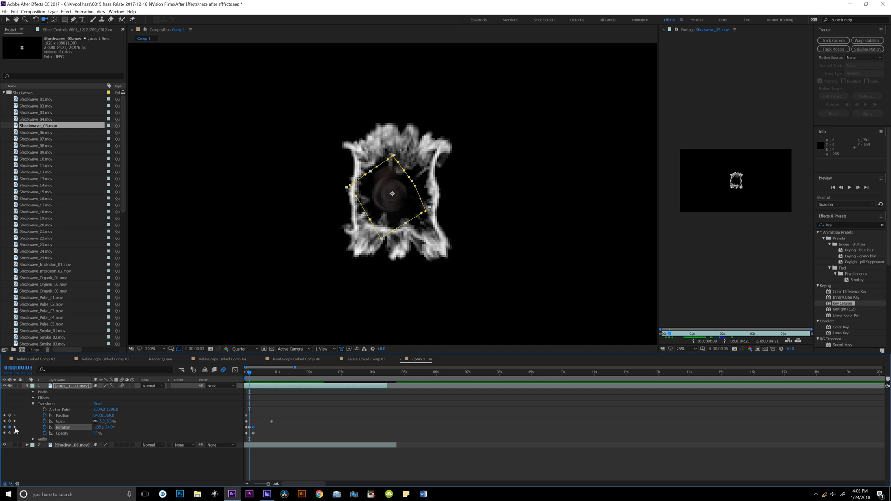
{"action": "left_click", "coordinate": [15, 428]}
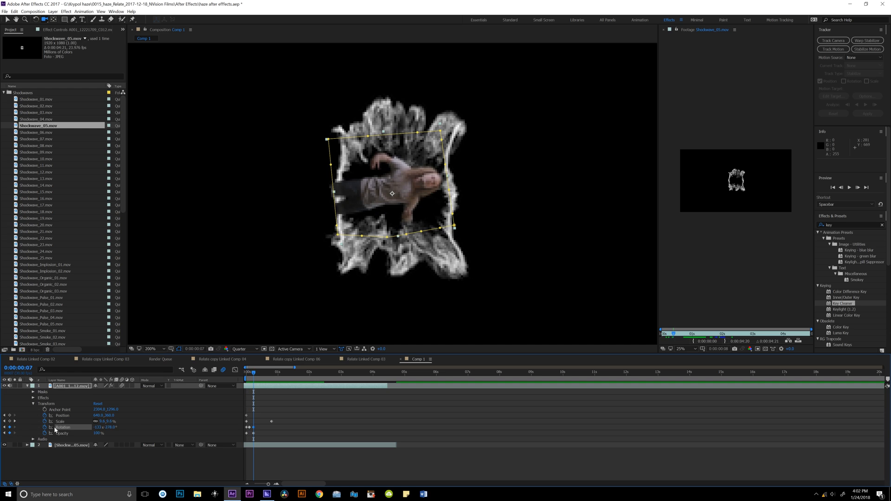
{"action": "left_click_drag", "start_coordinate": [108, 428], "coordinate": [83, 429]}
{"action": "left_click", "coordinate": [111, 427]}
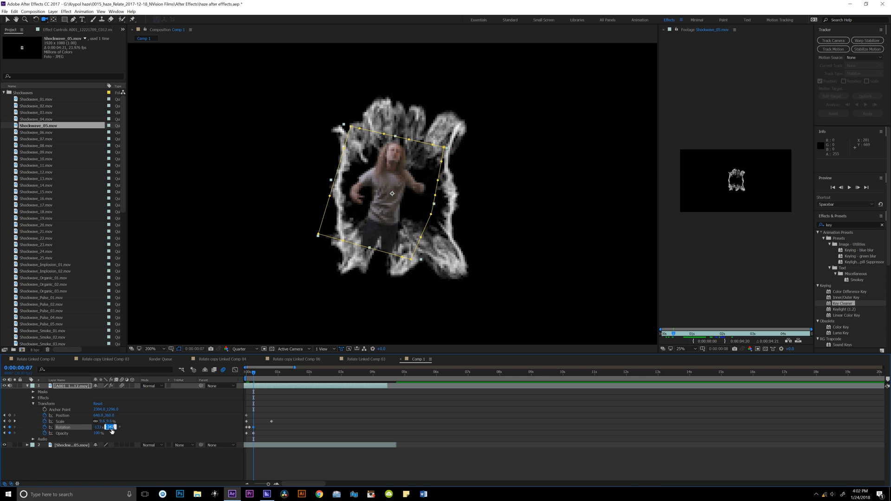
{"action": "key", "text": "Return"}
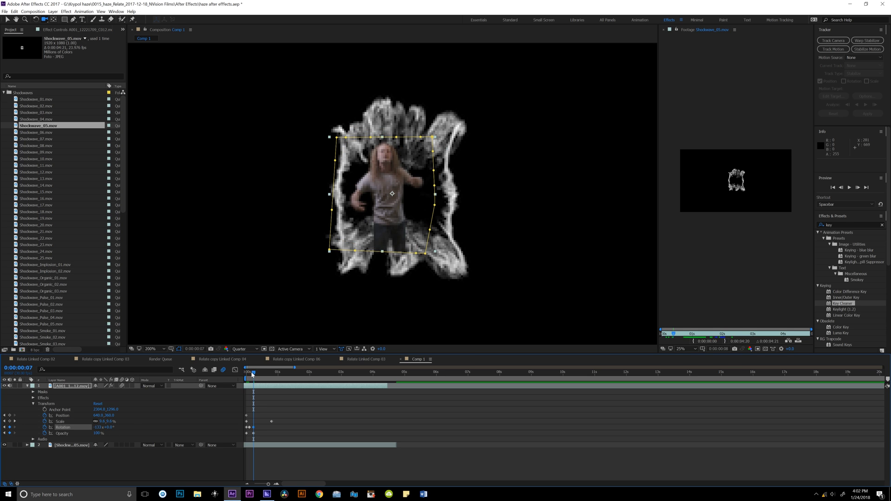
At 0:00:01:14, keyframe the keyed footage's Scale at about 58% and its vertical Position at about 699, and preview the move
{"action": "left_click_drag", "start_coordinate": [252, 375], "coordinate": [293, 373]}
{"action": "key", "text": "comma"}
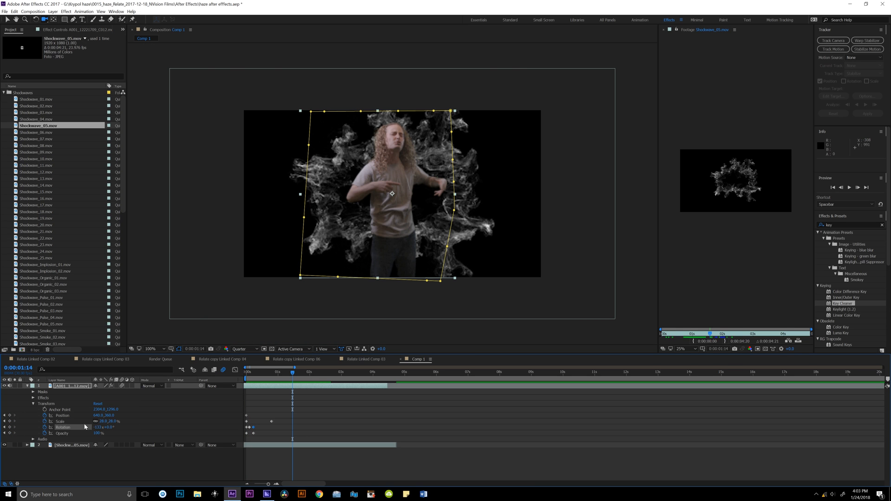
{"action": "left_click_drag", "start_coordinate": [102, 421], "coordinate": [115, 421]}
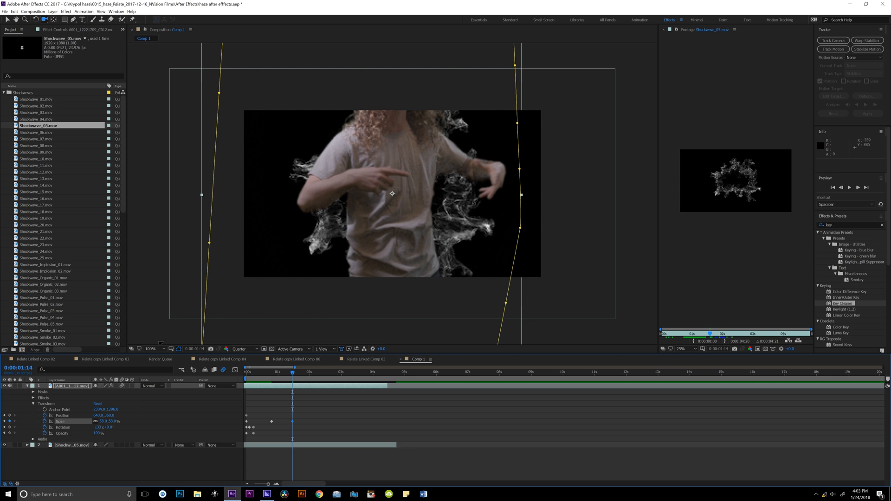
{"action": "left_click_drag", "start_coordinate": [110, 416], "coordinate": [293, 367]}
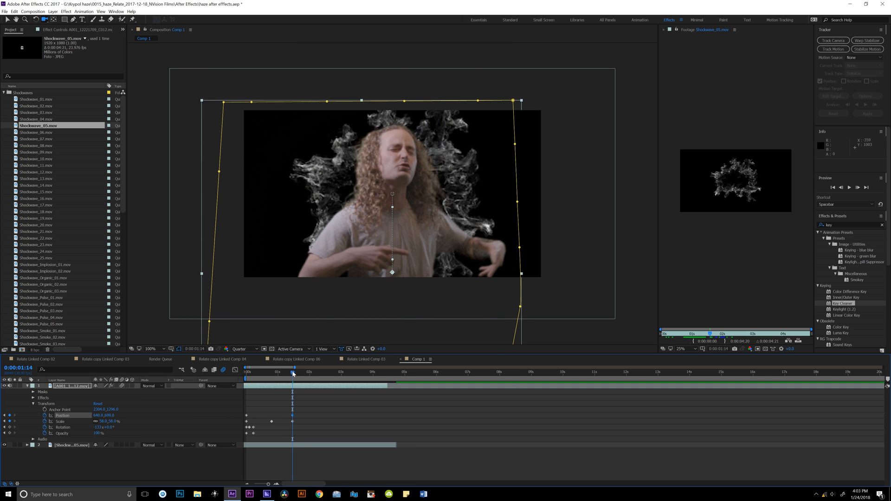
{"action": "key", "text": "space"}
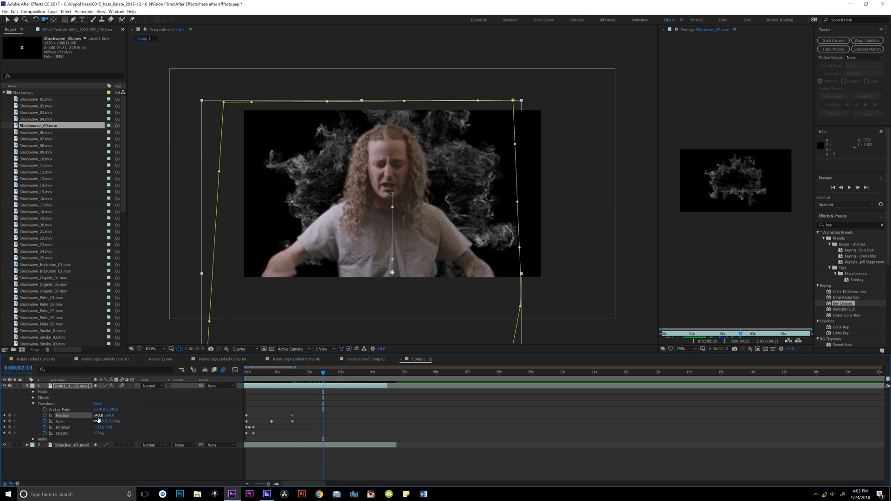
At 0:00:02:13, keyframe the keyed footage's Scale at 29% and vertical Position at 413, and apply Easy Ease to its Position and Scale keyframes
{"action": "left_click_drag", "start_coordinate": [110, 424], "coordinate": [35, 416]}
{"action": "left_click_drag", "start_coordinate": [330, 412], "coordinate": [243, 441]}
{"action": "right_click", "coordinate": [253, 427]}
{"action": "left_click", "coordinate": [248, 408]}
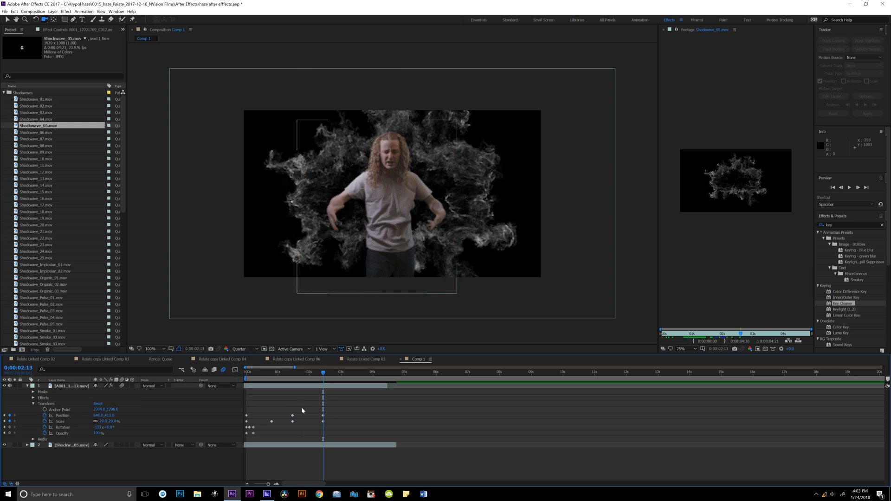
{"action": "left_click_drag", "start_coordinate": [335, 408], "coordinate": [244, 428]}
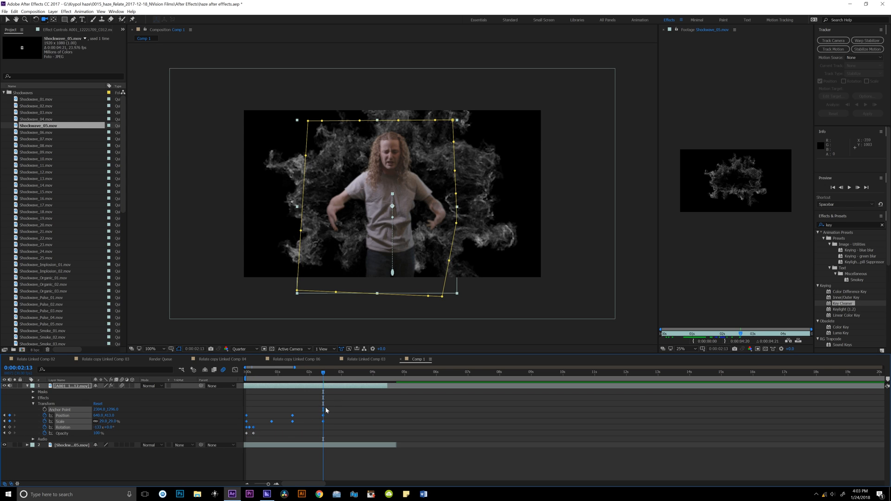
{"action": "left_click_drag", "start_coordinate": [326, 410], "coordinate": [246, 424]}
{"action": "right_click", "coordinate": [247, 424]}
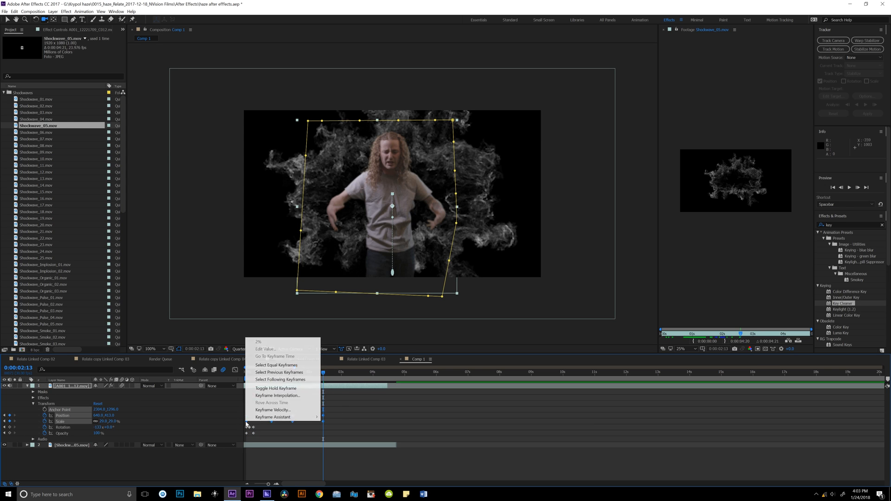
{"action": "mouse_move", "coordinate": [293, 417]}
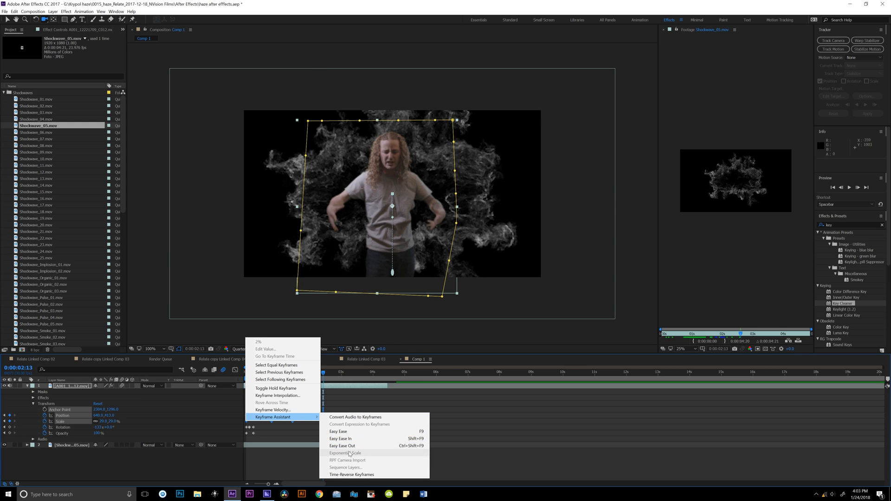
{"action": "left_click", "coordinate": [341, 432]}
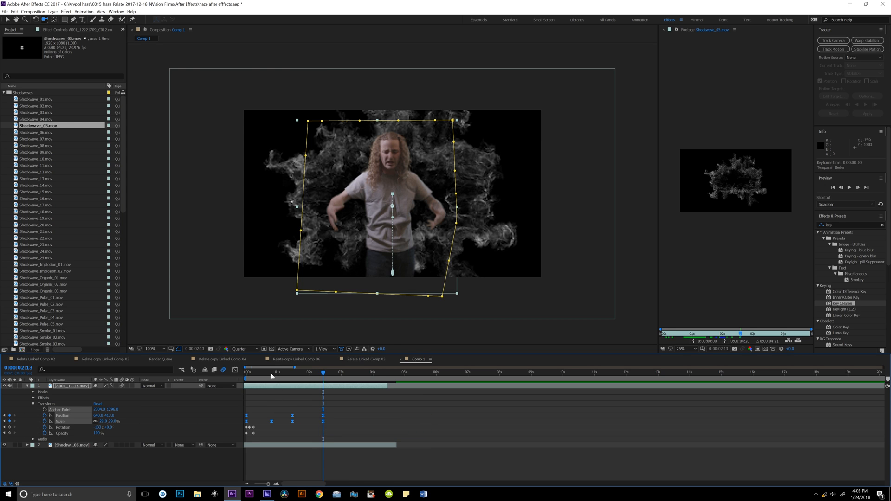
Preview the move, shifting the keyed footage's last Position and Scale keyframes to 0:00:03:10 and the preceding pair to about 0:00:01:29
{"action": "left_click_drag", "start_coordinate": [272, 376], "coordinate": [197, 374]}
{"action": "key", "text": "space"}
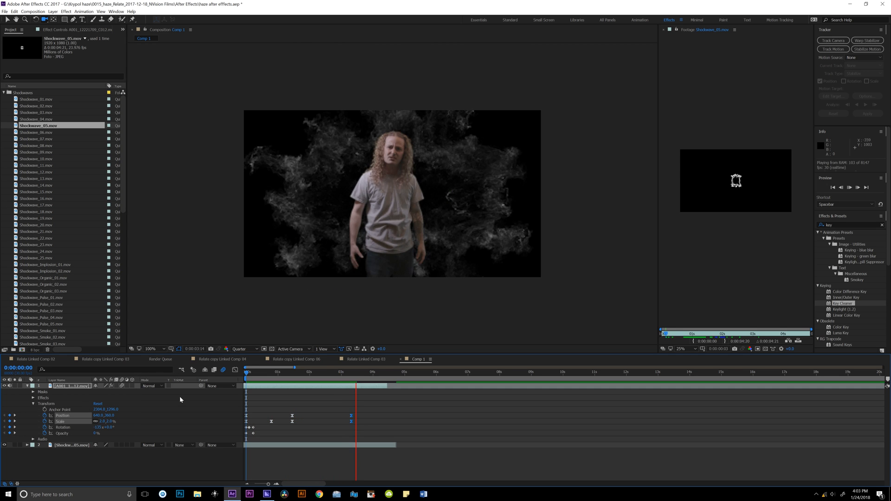
{"action": "mouse_move", "coordinate": [317, 409]}
{"action": "left_mouse_down"}
{"action": "mouse_move", "coordinate": [285, 434]}
{"action": "mouse_move", "coordinate": [308, 416]}
{"action": "left_mouse_up"}
{"action": "key", "text": "space"}
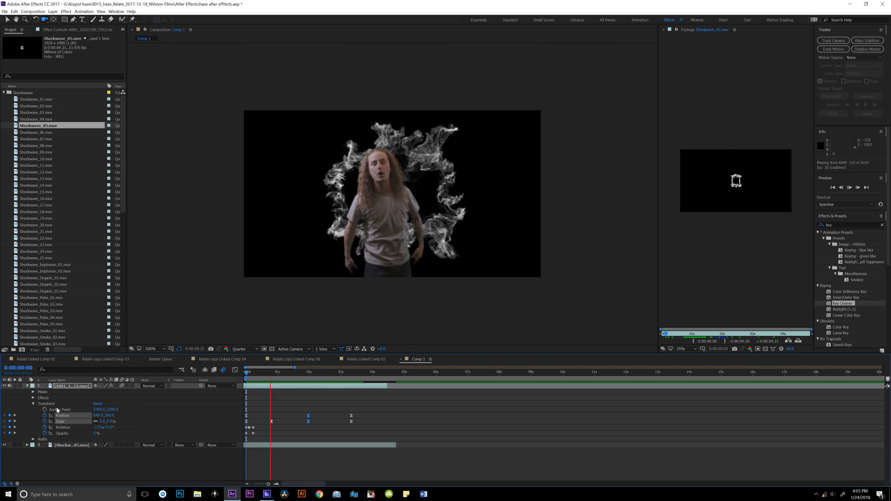
{"action": "key", "text": "space"}
Animate the shockwave layer's Scale from 100% at 0:00:00:00 to about 158% at 0:00:01:09
{"action": "left_click", "coordinate": [27, 445]}
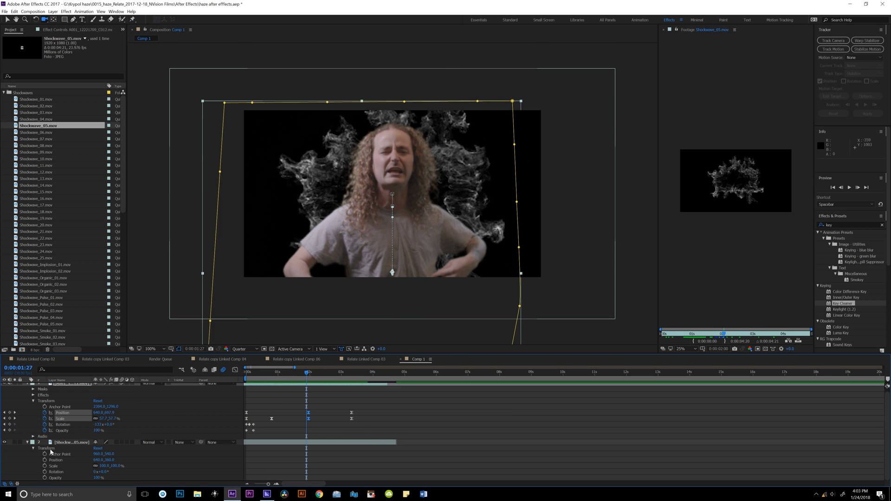
{"action": "left_click", "coordinate": [50, 449]}
{"action": "left_click_drag", "start_coordinate": [273, 373], "coordinate": [1, 433]}
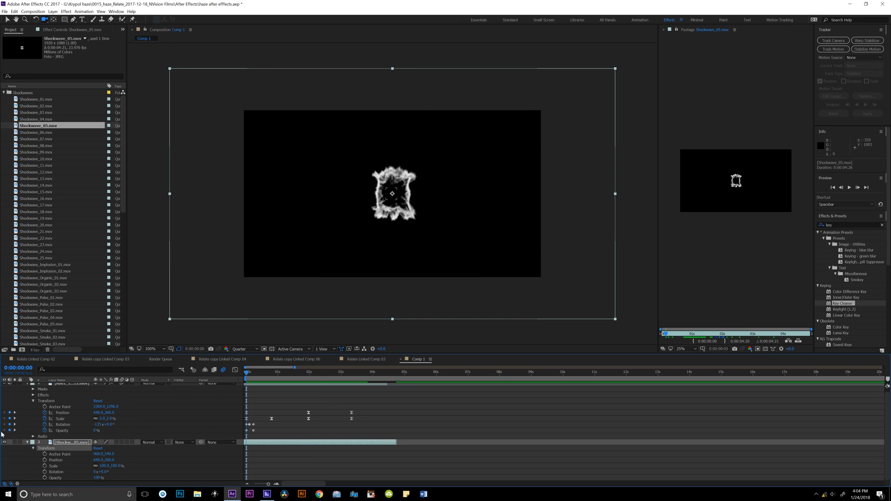
{"action": "left_click", "coordinate": [45, 466]}
{"action": "left_click_drag", "start_coordinate": [247, 374], "coordinate": [289, 377]}
{"action": "left_click_drag", "start_coordinate": [105, 466], "coordinate": [124, 466]}
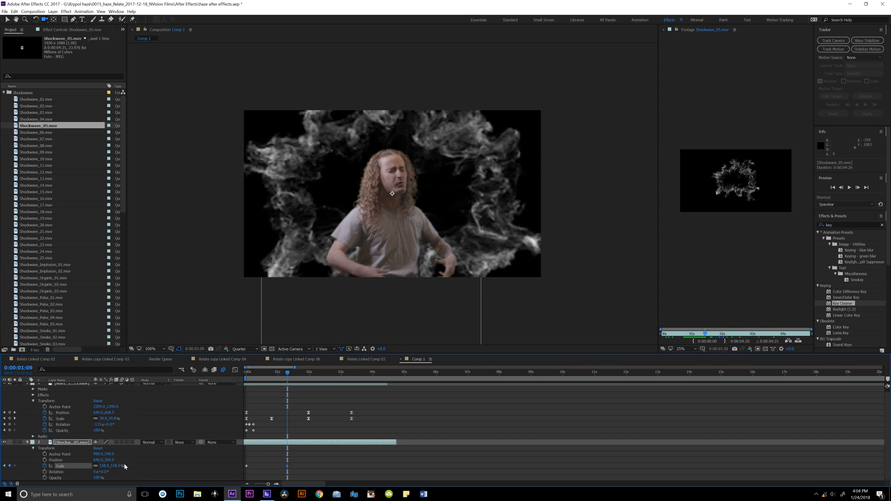
Keyframe the shockwave layer's Position at 640, 360 at 0:00:00:00 and at about 640, 474 at 0:00:01:09
{"action": "left_click", "coordinate": [45, 460]}
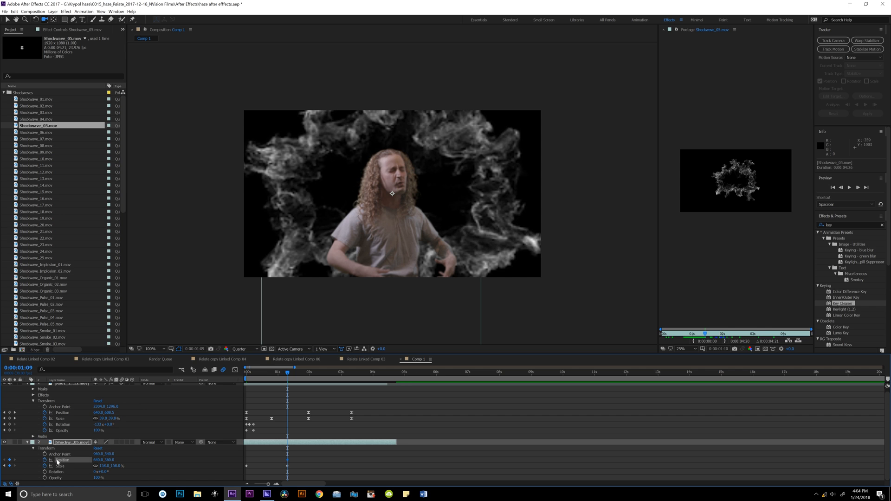
{"action": "left_click", "coordinate": [5, 466]}
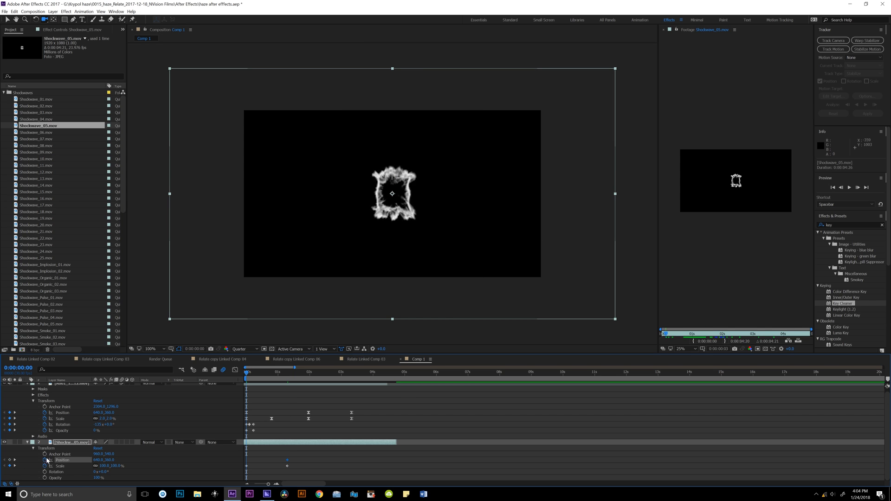
{"action": "left_click", "coordinate": [14, 460]}
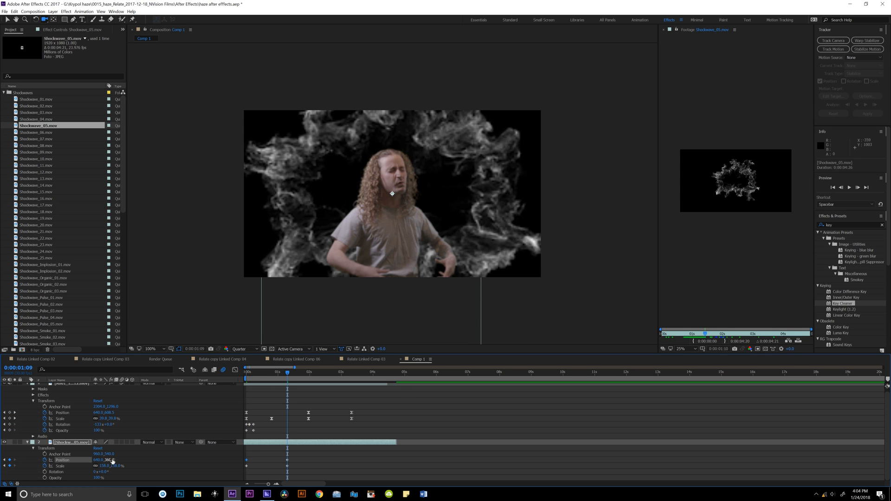
{"action": "left_click_drag", "start_coordinate": [113, 461], "coordinate": [166, 461]}
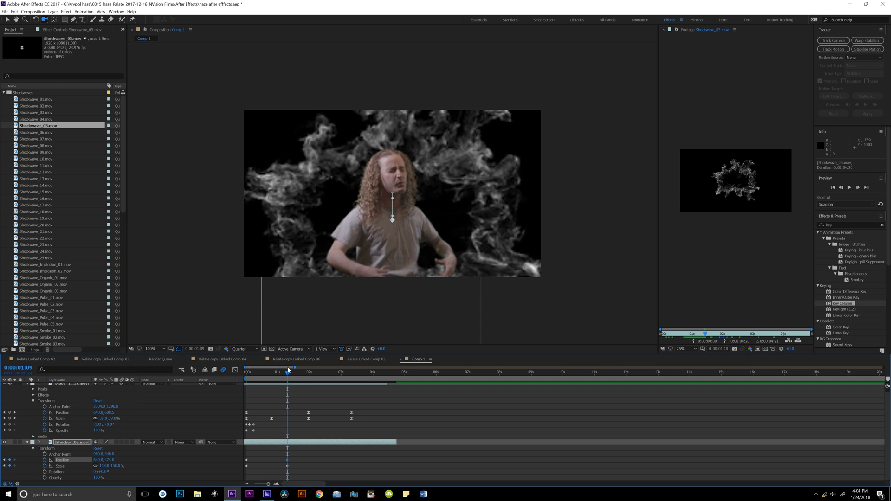
Keyframe the shockwave's Scale at about 173% at 0:00:01:29, then Scale about 107% and vertical Position about 414 at 0:00:03:10, and preview
{"action": "left_click_drag", "start_coordinate": [290, 368], "coordinate": [309, 368]}
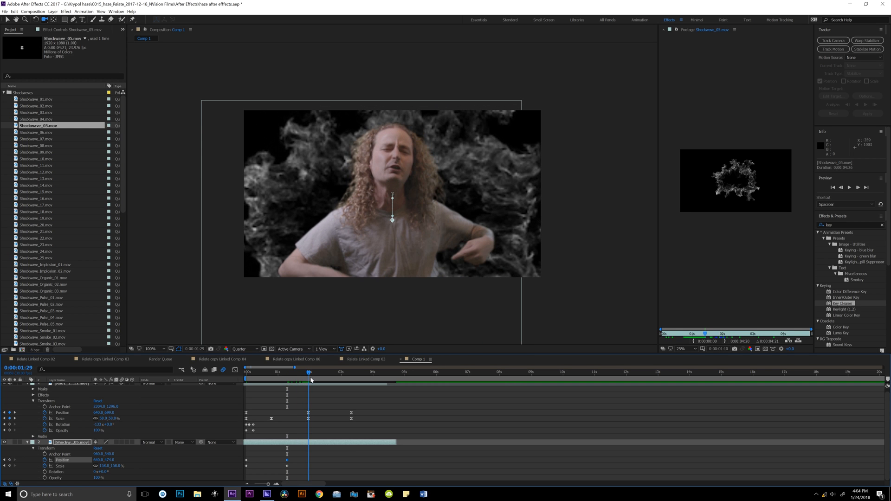
{"action": "left_click_drag", "start_coordinate": [104, 468], "coordinate": [111, 468]}
{"action": "left_click_drag", "start_coordinate": [306, 378], "coordinate": [352, 382]}
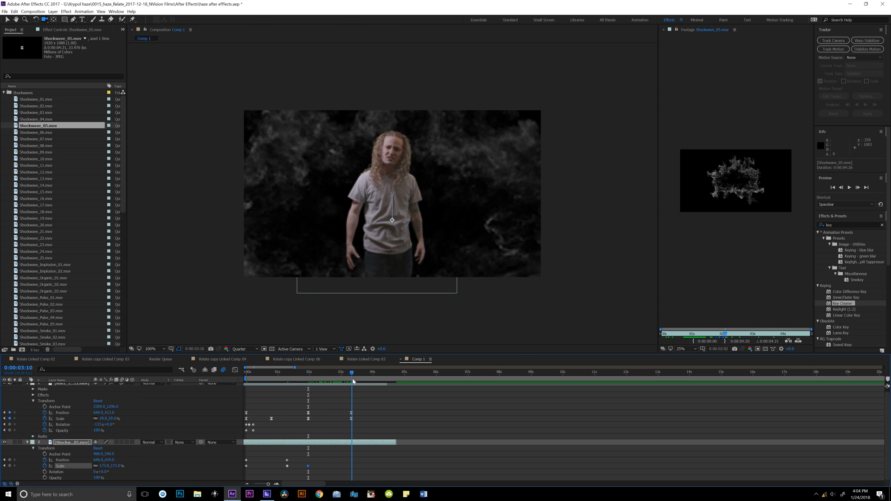
{"action": "left_click_drag", "start_coordinate": [107, 468], "coordinate": [90, 460]}
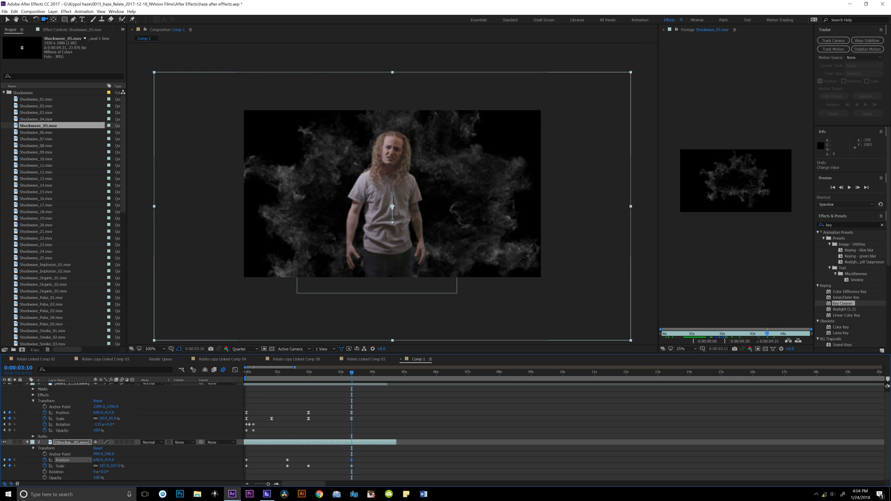
{"action": "key", "text": "space"}
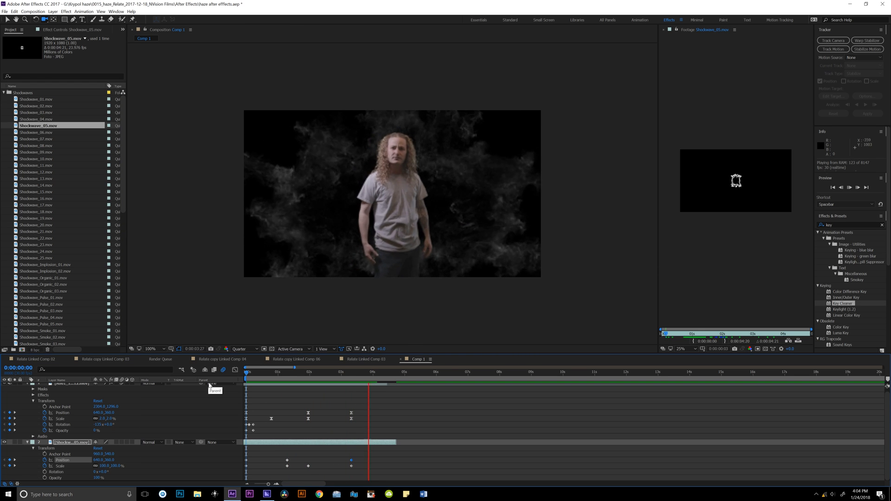
{"action": "key", "text": "space"}
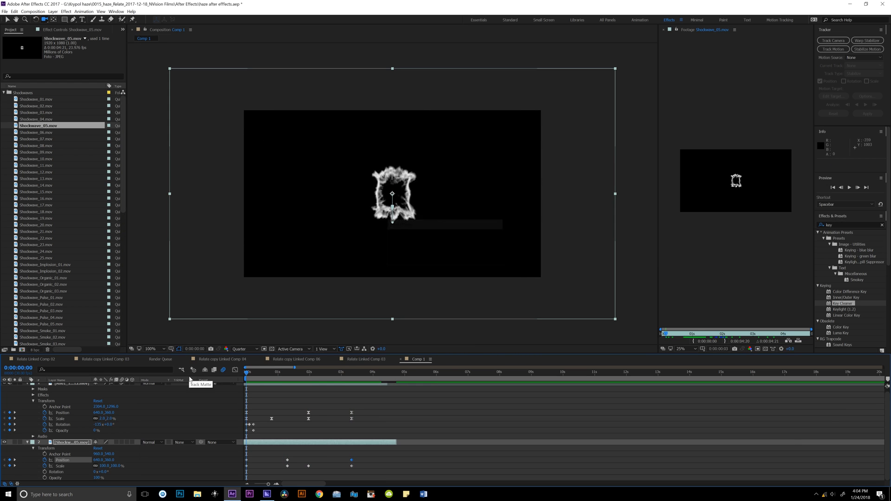
Move the keyed footage's final opening Rotation and Opacity keyframes out to about 0:00:00:20 to lengthen the spin and fade-in, previewing the timing
{"action": "key", "text": "space"}
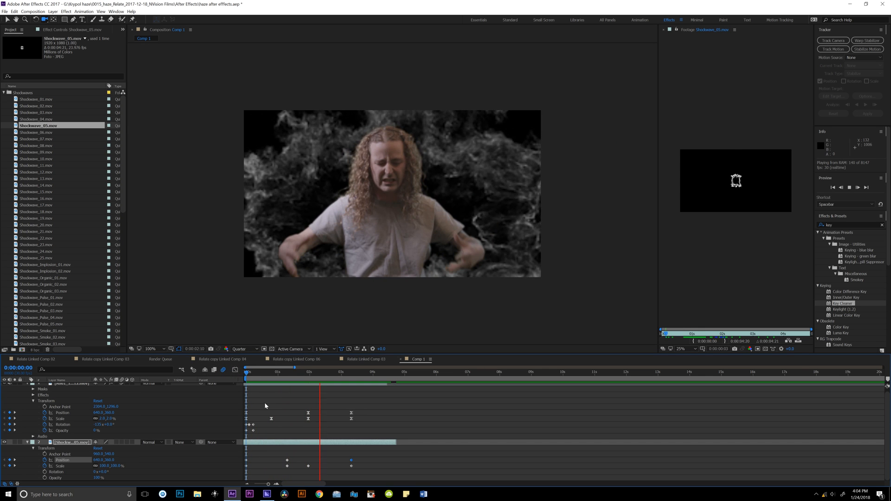
{"action": "mouse_move", "coordinate": [266, 421]}
{"action": "left_mouse_down"}
{"action": "mouse_move", "coordinate": [250, 432]}
{"action": "mouse_move", "coordinate": [260, 426]}
{"action": "left_mouse_up"}
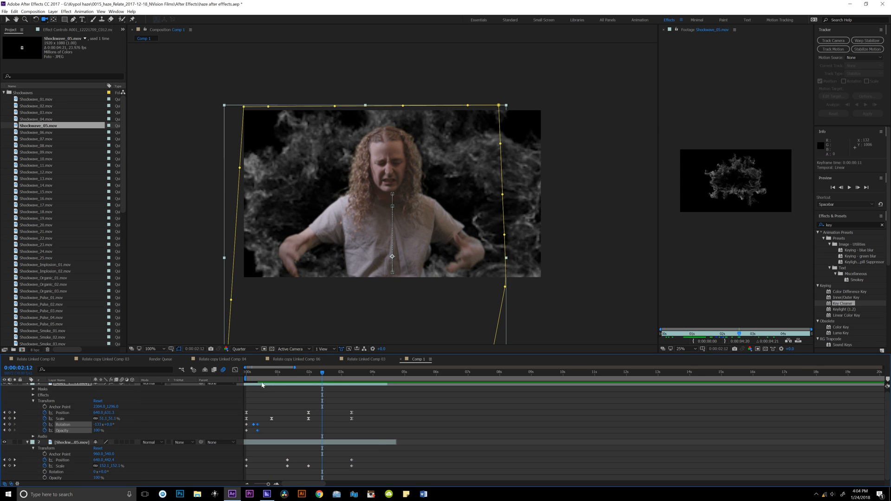
{"action": "key", "text": "space"}
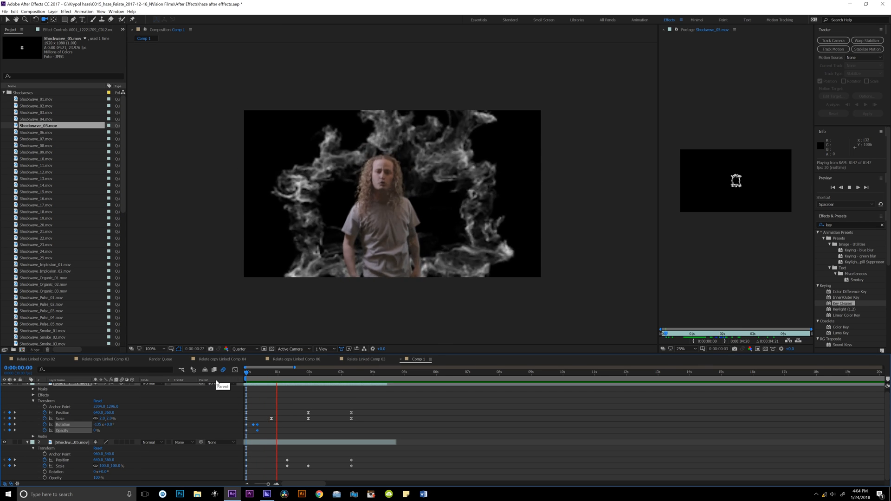
{"action": "key", "text": "space"}
{"action": "mouse_move", "coordinate": [267, 417]}
{"action": "left_mouse_down"}
{"action": "mouse_move", "coordinate": [255, 434]}
{"action": "mouse_move", "coordinate": [270, 413]}
{"action": "left_mouse_up"}
{"action": "key", "text": "space"}
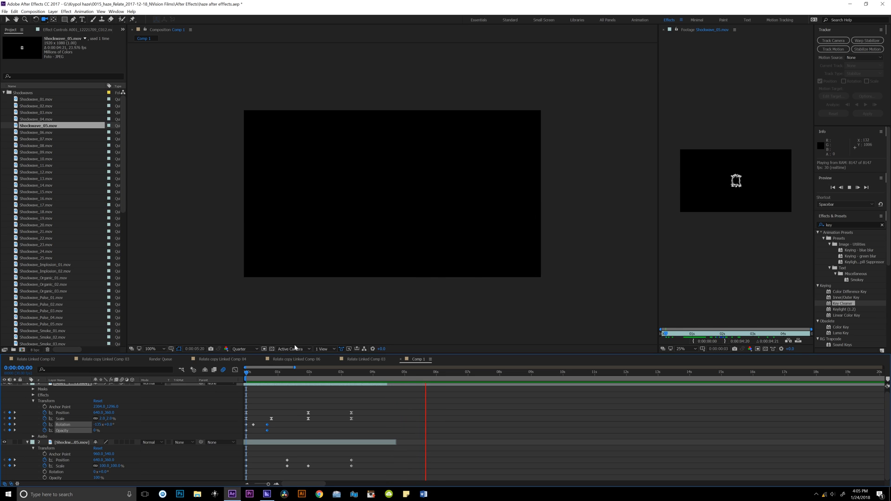
{"action": "key", "text": "space"}
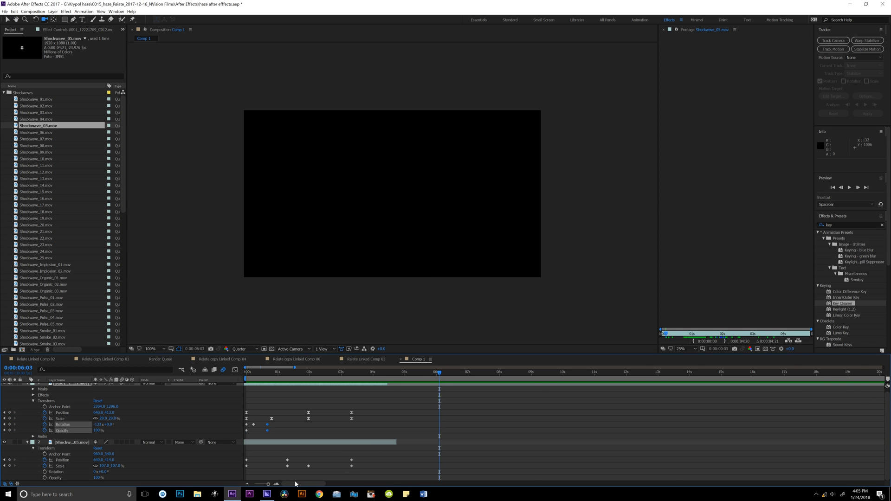
Trim the work area to end with the shockwave layer at about 0:00:04:21, and preview it
{"action": "left_click_drag", "start_coordinate": [268, 486], "coordinate": [250, 487]}
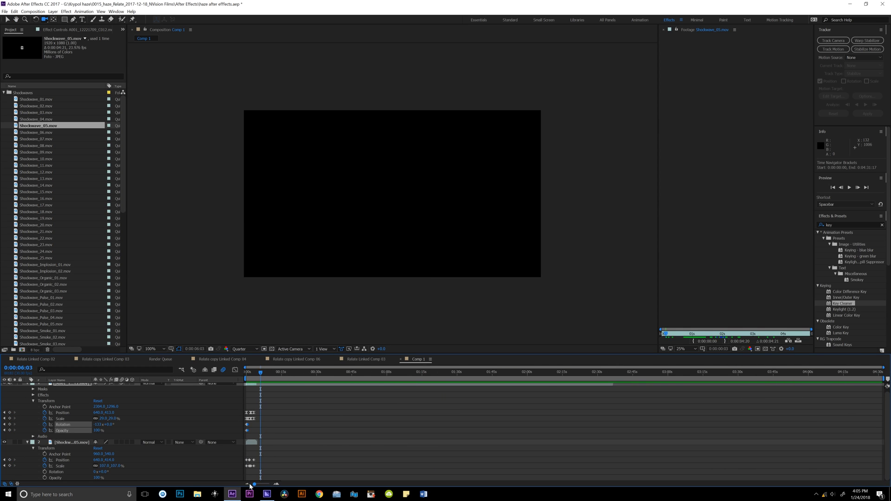
{"action": "left_click_drag", "start_coordinate": [884, 379], "coordinate": [265, 379]}
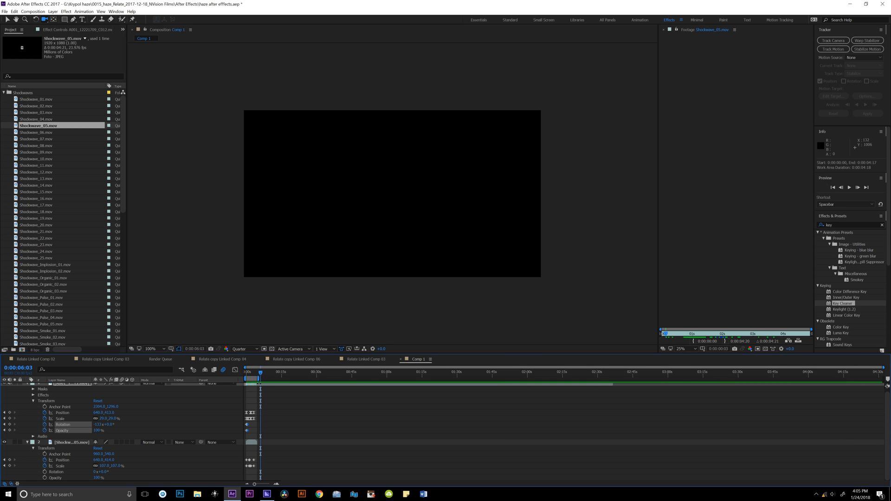
{"action": "left_click_drag", "start_coordinate": [256, 484], "coordinate": [270, 486]}
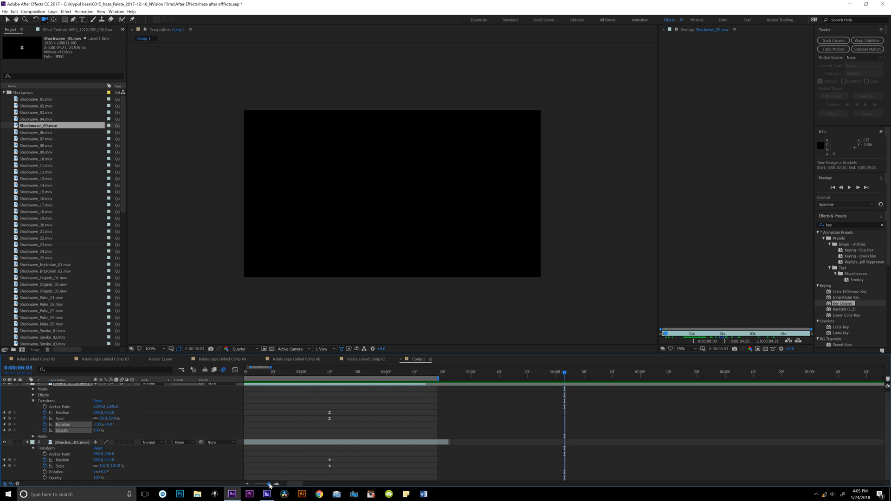
{"action": "left_click_drag", "start_coordinate": [443, 378], "coordinate": [451, 380]}
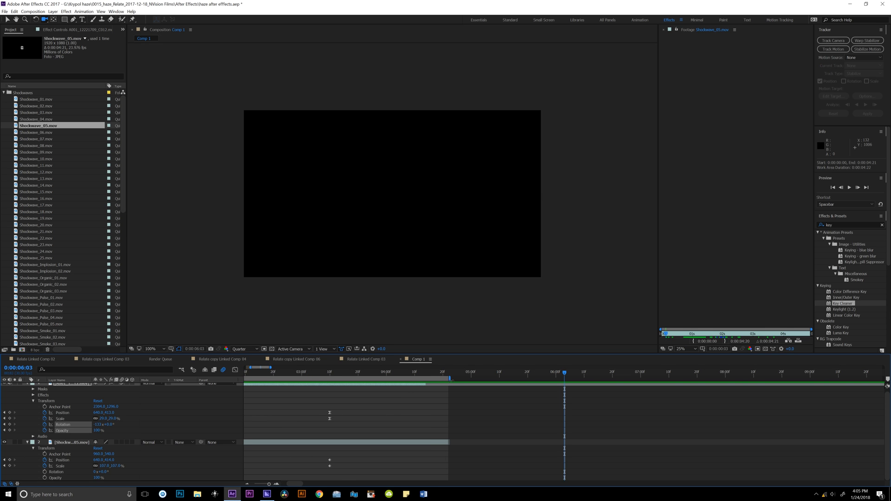
{"action": "key", "text": "space"}
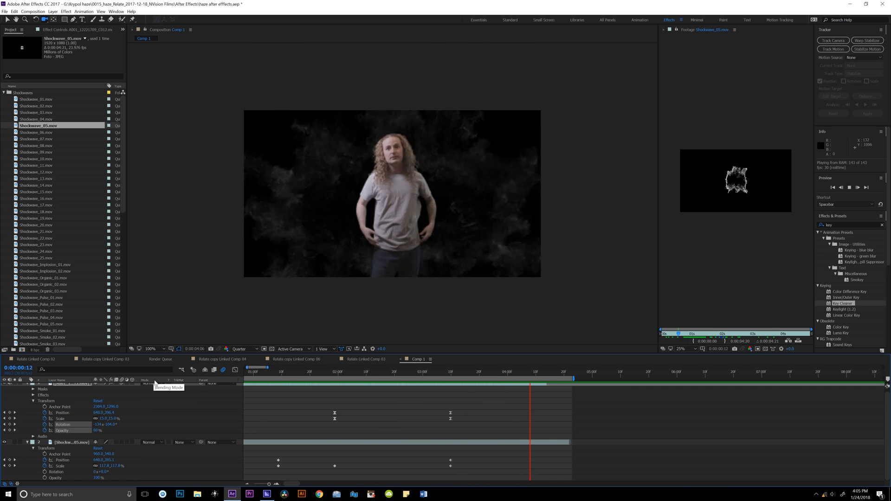
Match the work area's end to the shockwave layer and extend the keyed footage's out point to the same frame
{"action": "left_click", "coordinate": [572, 442]}
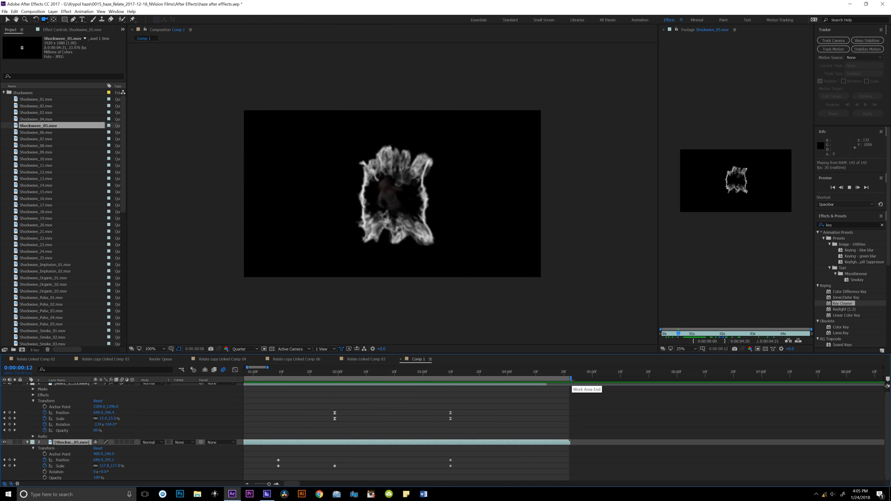
{"action": "scroll", "coordinate": [572, 408], "scroll_direction": "up", "scroll_amount": 1}
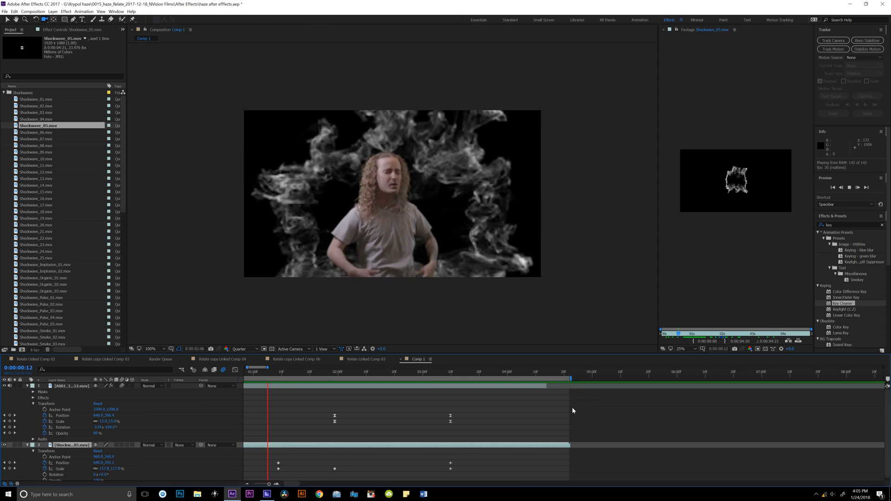
{"action": "left_click", "coordinate": [546, 385]}
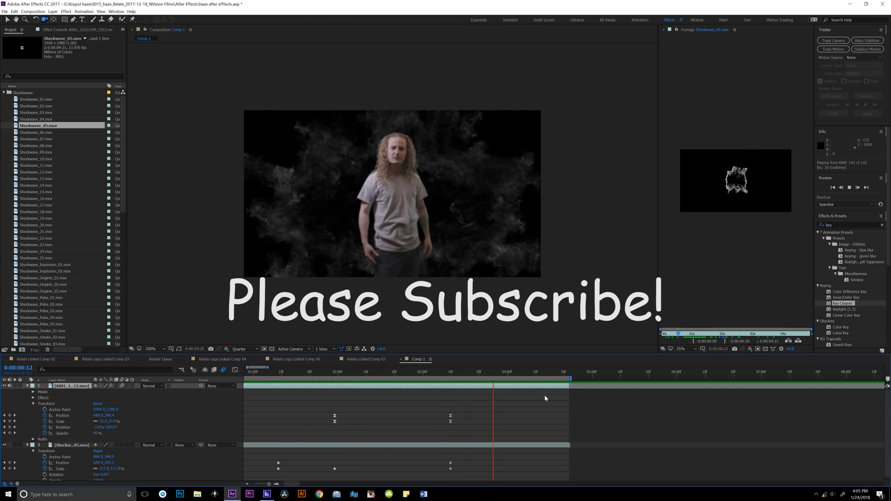
{"action": "key", "text": "space"}
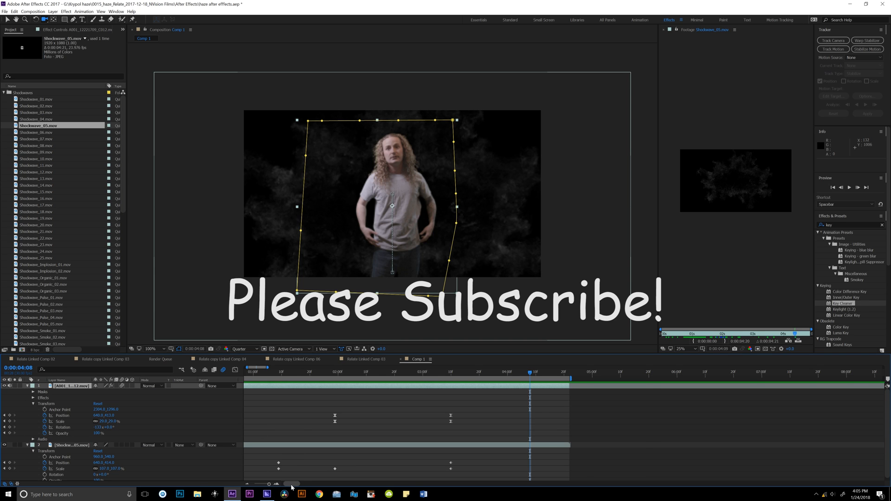
Copy the keyed footage's opening Rotation and Opacity keyframes to 0:00:04:08 and swap the first and last ones for a spin and fade-out
{"action": "left_click_drag", "start_coordinate": [291, 485], "coordinate": [286, 485]}
{"action": "left_click_drag", "start_coordinate": [308, 435], "coordinate": [246, 431]}
{"action": "key", "text": "ctrl+v"}
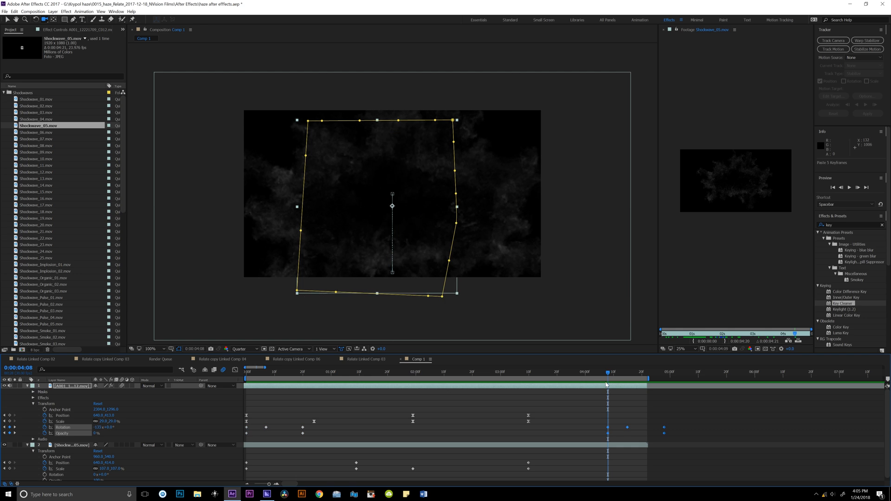
{"action": "left_click_drag", "start_coordinate": [673, 424], "coordinate": [663, 435]}
{"action": "left_click_drag", "start_coordinate": [664, 428], "coordinate": [610, 430]}
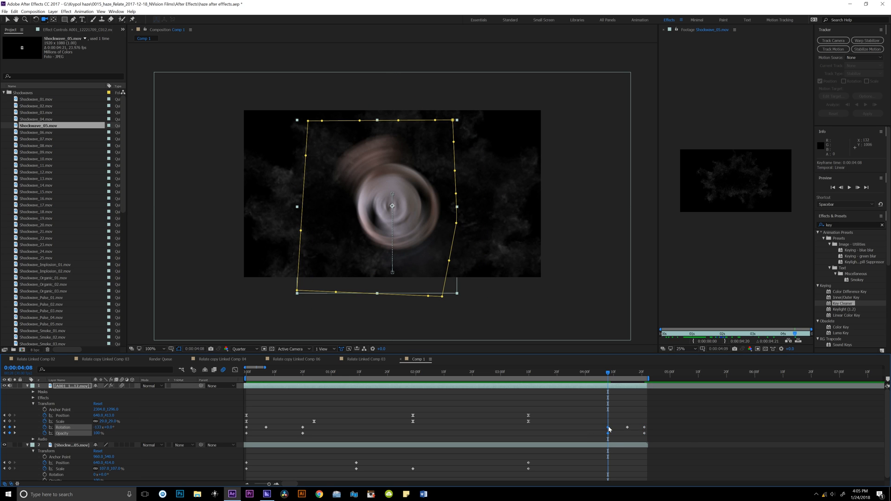
Preview the keyed footage's spin-out and delete the middle closing Rotation keyframe at 0:00:04:15
{"action": "left_click", "coordinate": [589, 373]}
{"action": "key", "text": "space"}
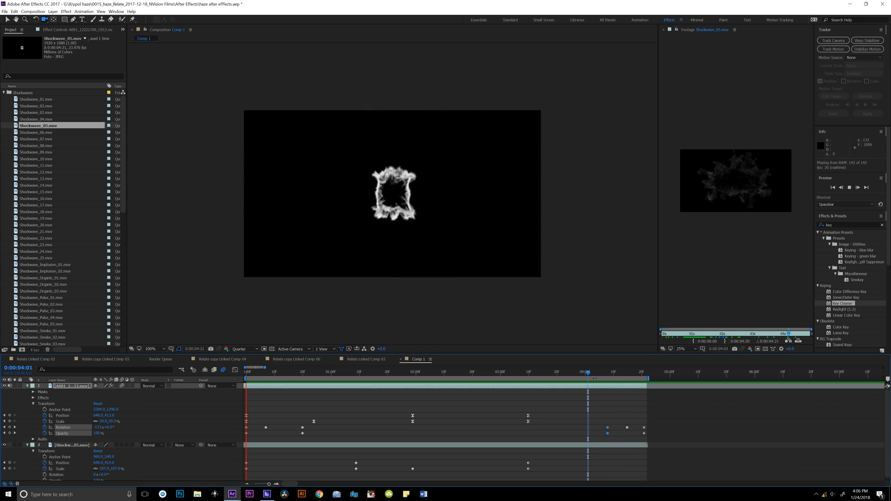
{"action": "key", "text": "ctrl+z"}
{"action": "left_click_drag", "start_coordinate": [652, 419], "coordinate": [639, 443]}
{"action": "left_click_drag", "start_coordinate": [608, 373], "coordinate": [627, 375]}
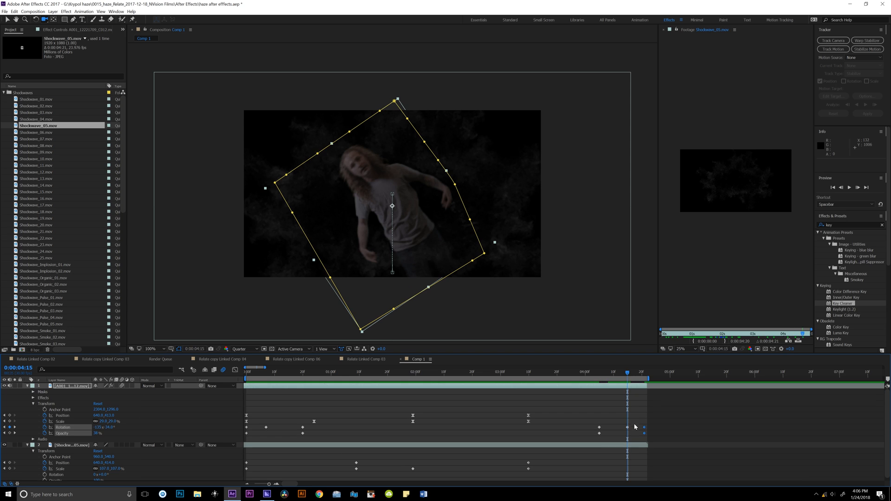
{"action": "left_click_drag", "start_coordinate": [634, 421], "coordinate": [607, 429]}
{"action": "key", "text": "Delete"}
{"action": "left_click_drag", "start_coordinate": [627, 374], "coordinate": [608, 376]}
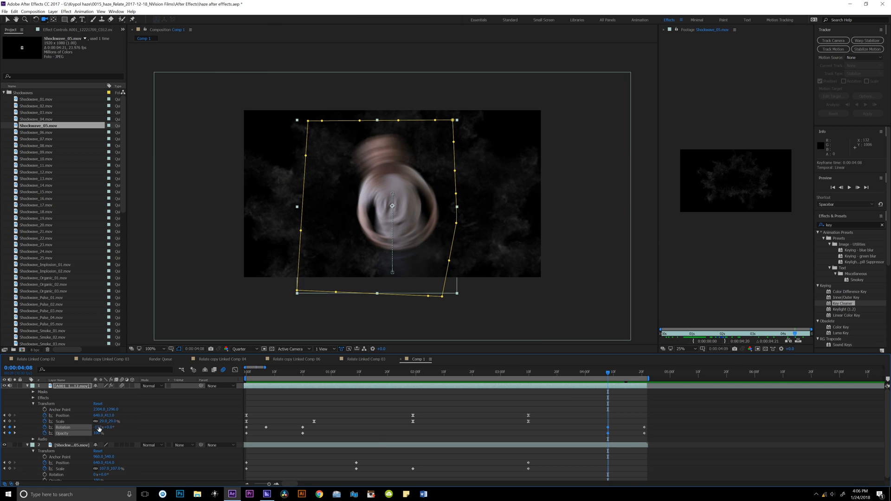
Add a Scale keyframe at 0:00:04:21 that shrinks the keyed footage to about 2%, and preview the exit
{"action": "left_click", "coordinate": [14, 428]}
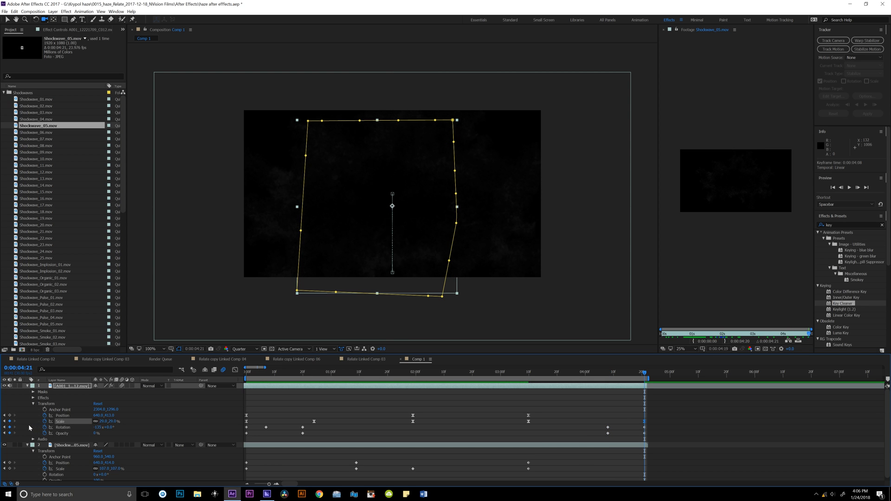
{"action": "left_click", "coordinate": [4, 422]}
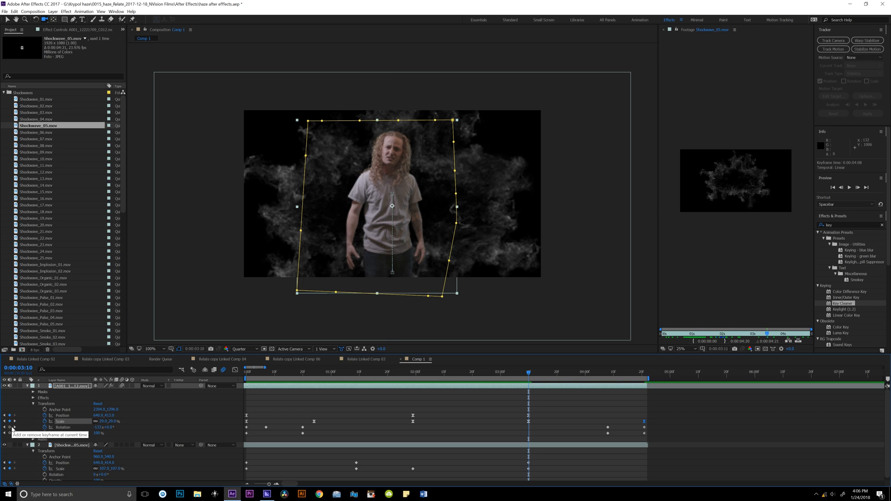
{"action": "left_click", "coordinate": [15, 422]}
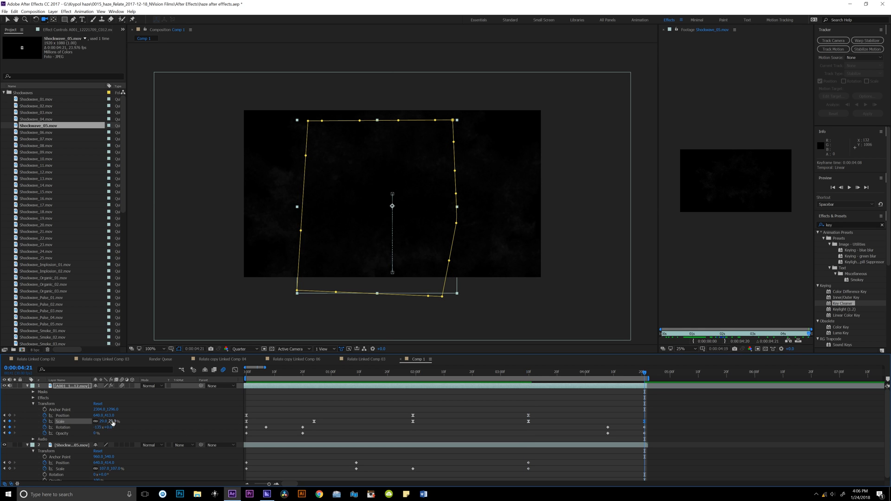
{"action": "left_click_drag", "start_coordinate": [101, 422], "coordinate": [91, 421]}
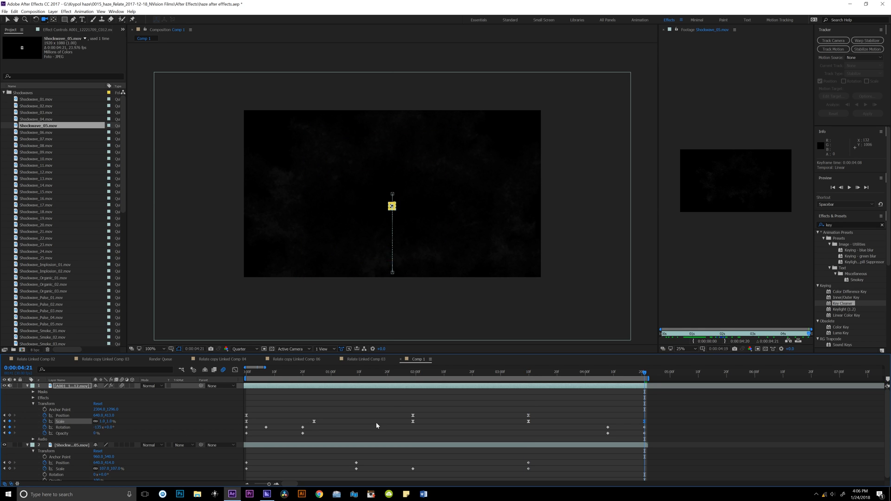
{"action": "key", "text": "space"}
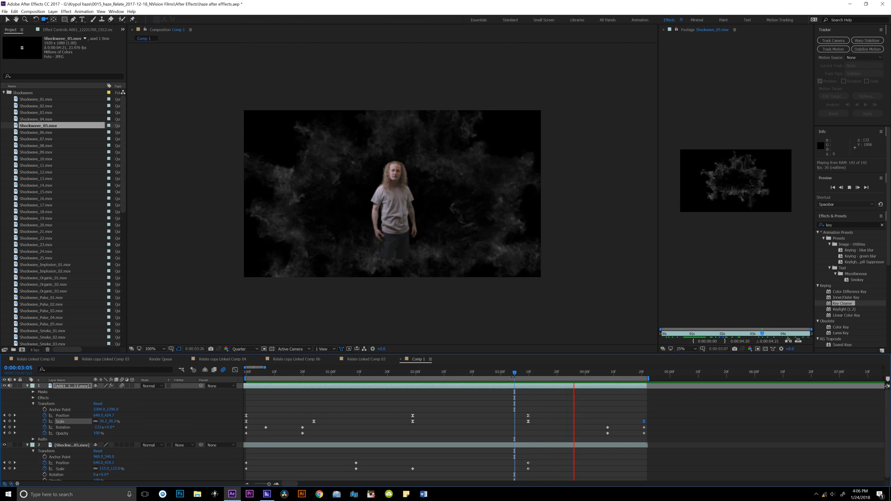
{"action": "key", "text": "space"}
Try starting the spin and fade-out earlier, with the Rotation and Opacity keyframes moved to 0:00:03:10, and preview it
{"action": "left_click_drag", "start_coordinate": [614, 426], "coordinate": [526, 438]}
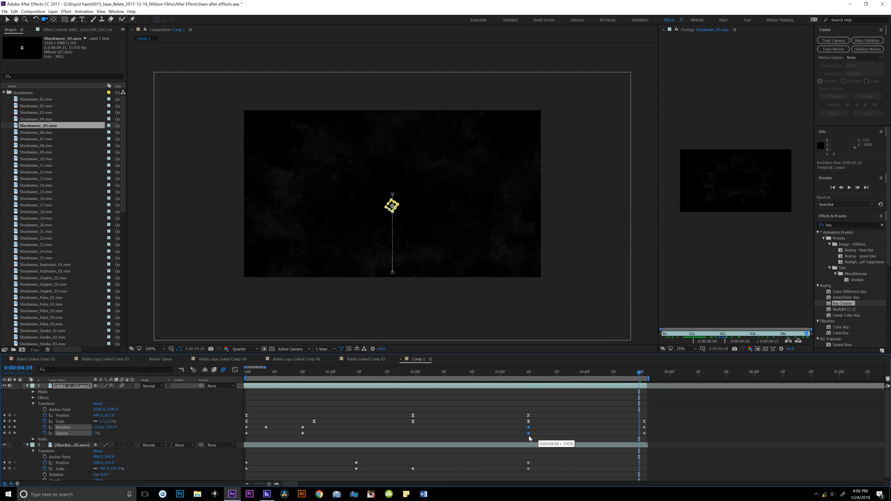
{"action": "left_click", "coordinate": [489, 370]}
{"action": "key", "text": "space"}
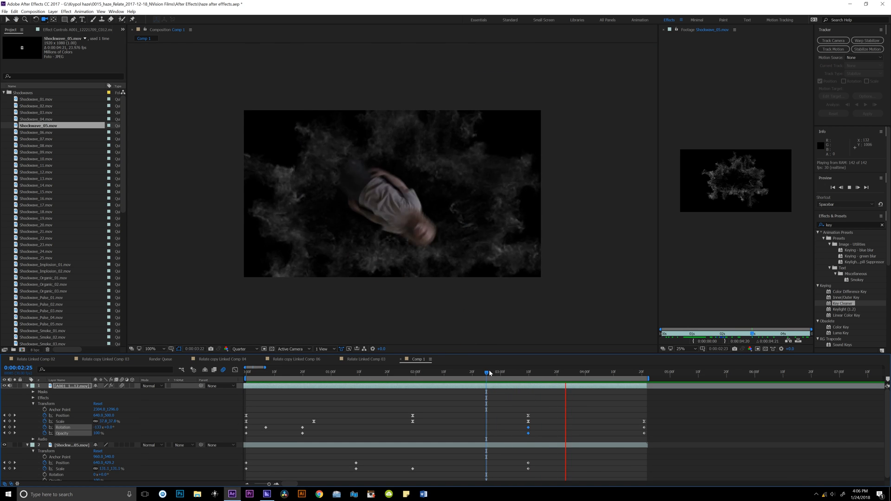
Move the keyed footage's first closing Rotation and Opacity keyframes to about 0:00:04:01 and preview the spin-out
{"action": "left_click", "coordinate": [515, 372]}
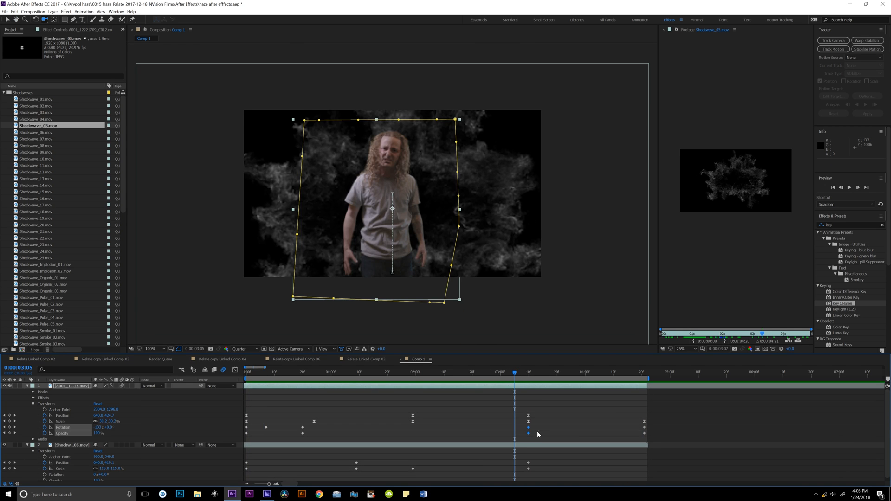
{"action": "left_click", "coordinate": [530, 436]}
{"action": "left_click", "coordinate": [529, 434]}
{"action": "left_click", "coordinate": [528, 428], "text": "shift"}
{"action": "left_click_drag", "start_coordinate": [529, 430], "coordinate": [588, 431]}
{"action": "left_click", "coordinate": [487, 373]}
{"action": "key", "text": "space"}
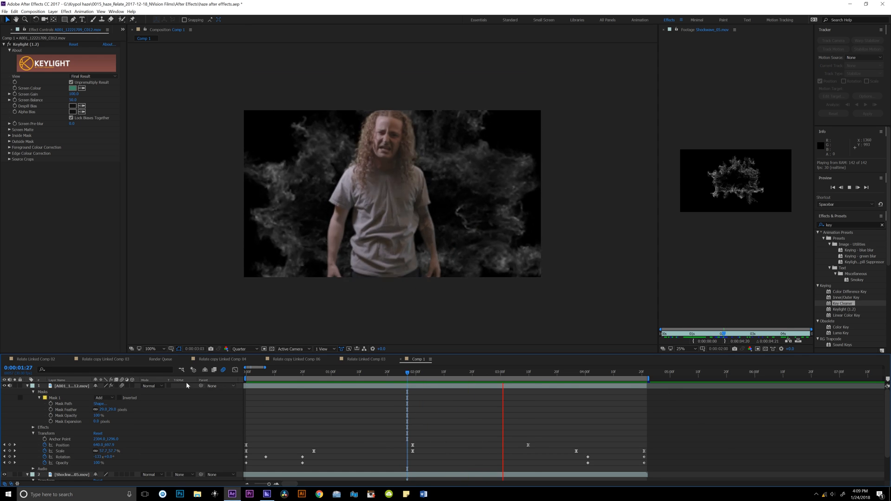
{"action": "key", "text": "space"}
Collapse the keyed footage's properties and create a new adjustment layer above it
{"action": "left_click", "coordinate": [27, 385]}
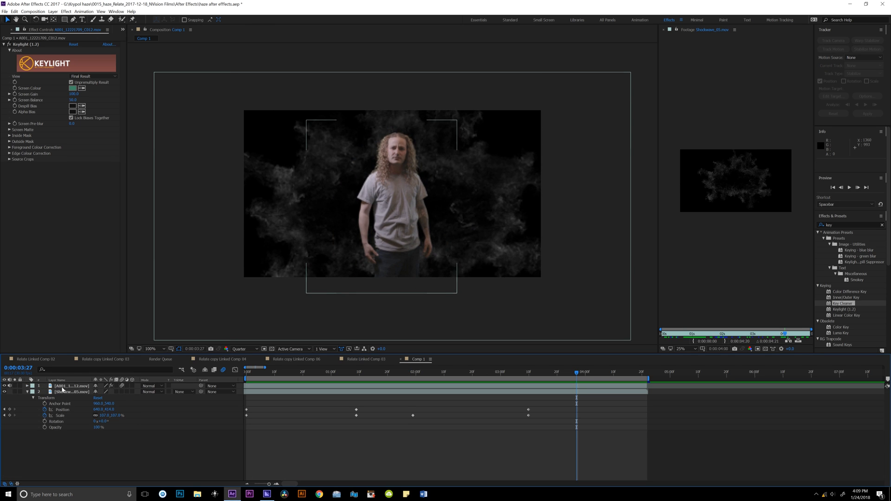
{"action": "left_click", "coordinate": [62, 386]}
{"action": "left_click", "coordinate": [5, 11]}
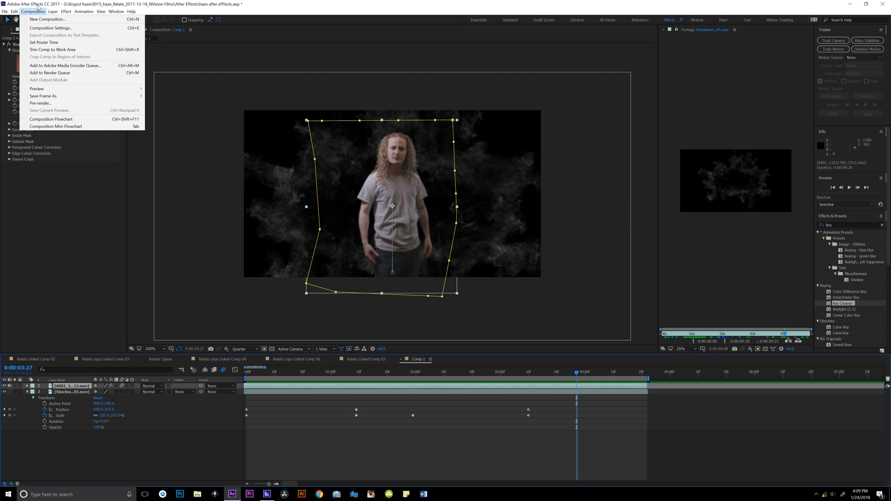
{"action": "mouse_move", "coordinate": [53, 11]}
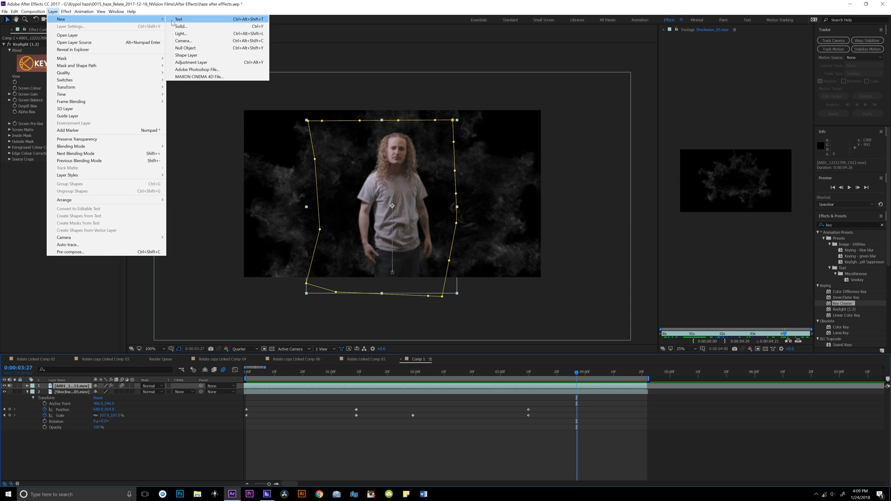
{"action": "left_click", "coordinate": [191, 62]}
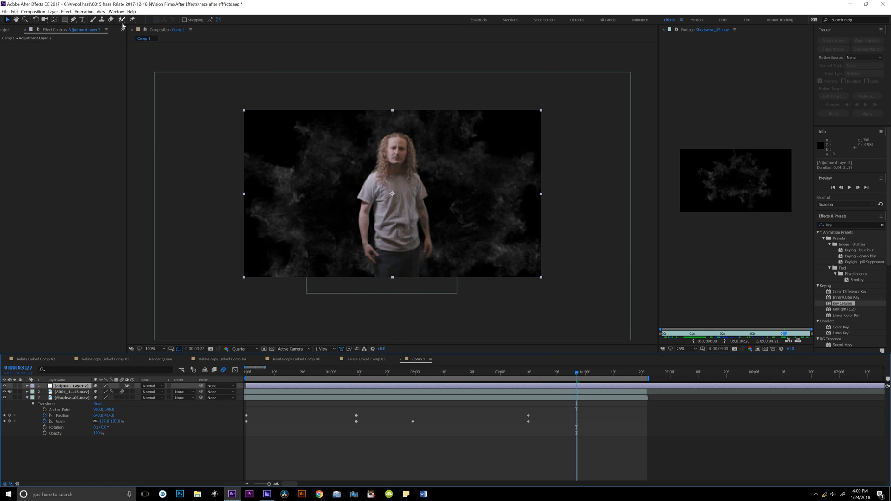
Search the effects for "colo" and look through the list for the Color Correction effects
{"action": "double_click", "coordinate": [841, 225]}
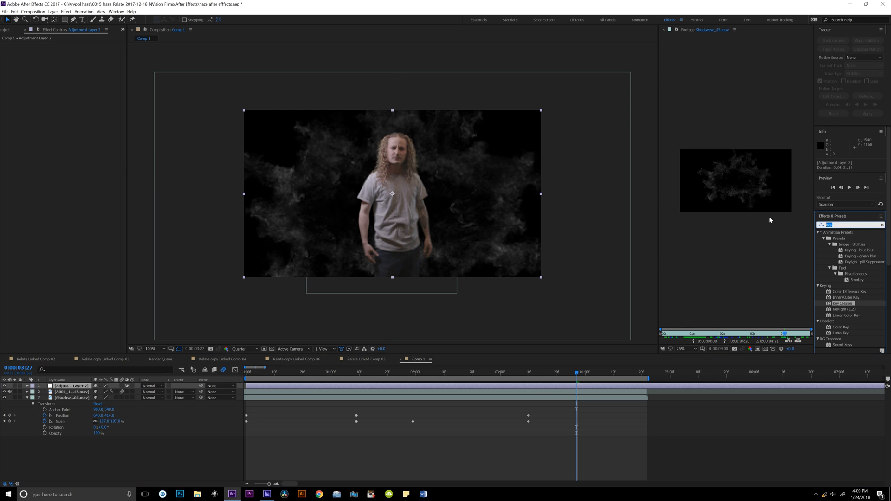
{"action": "type", "text": "colo"}
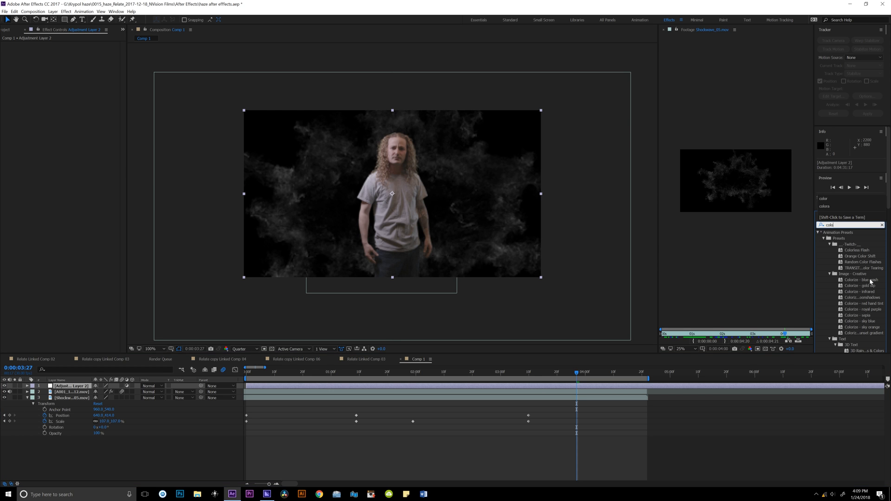
{"action": "scroll", "coordinate": [855, 311], "scroll_direction": "down", "scroll_amount": 5}
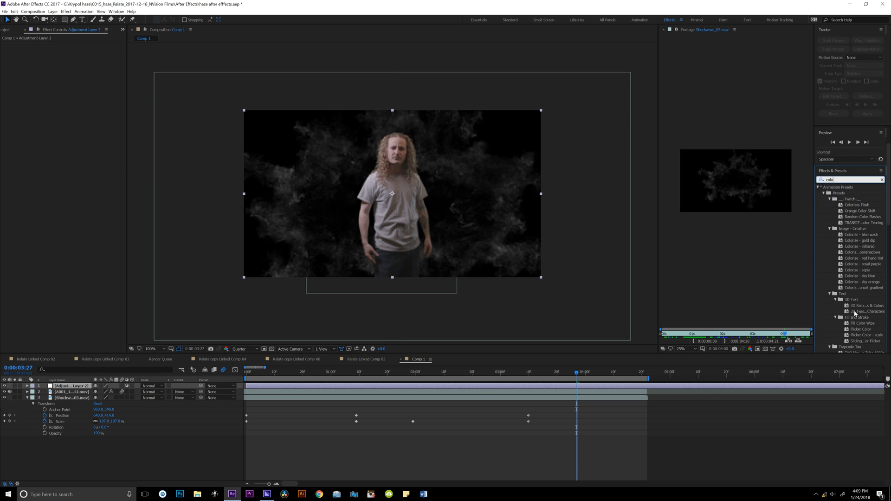
{"action": "scroll", "coordinate": [854, 311], "scroll_direction": "up", "scroll_amount": 1}
{"action": "scroll", "coordinate": [854, 311], "scroll_direction": "down", "scroll_amount": 3}
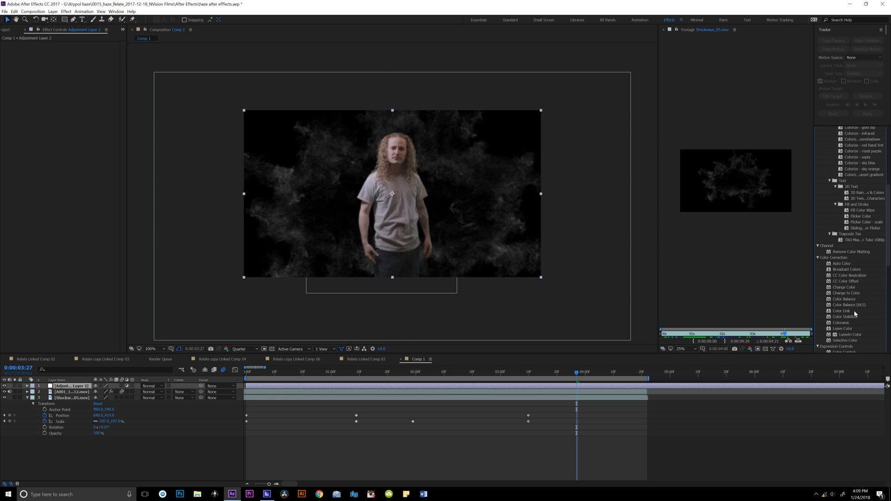
Try a Color Balance (HLS) hue shift on the adjustment layer, and remove the effect
{"action": "left_click_drag", "start_coordinate": [852, 305], "coordinate": [97, 232]}
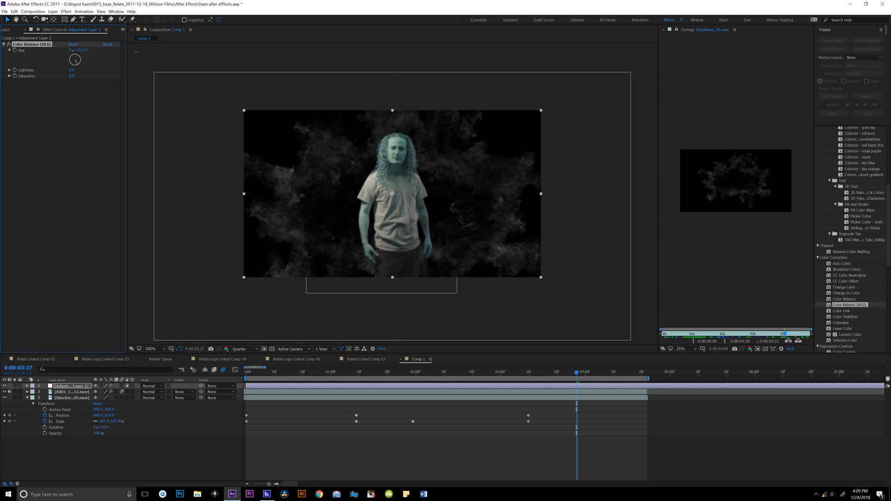
{"action": "left_click_drag", "start_coordinate": [136, 52], "coordinate": [171, 62]}
{"action": "left_click", "coordinate": [71, 51]}
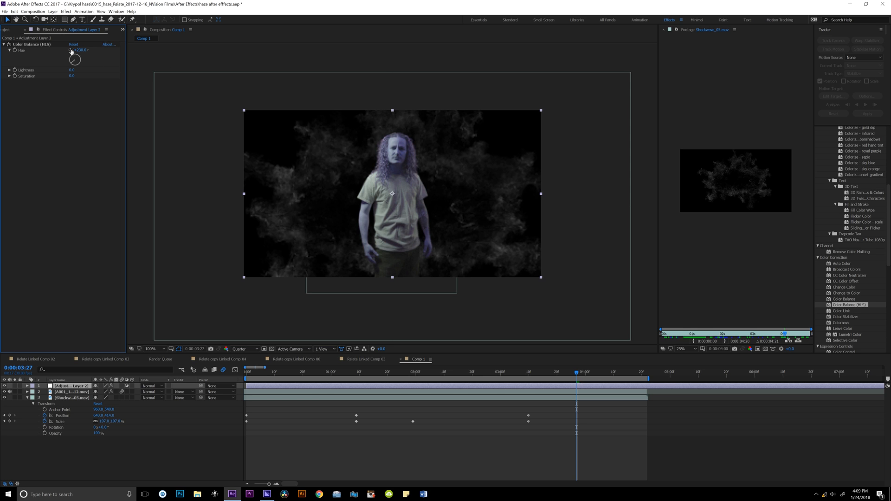
{"action": "left_click", "coordinate": [27, 45]}
{"action": "key", "text": "Delete"}
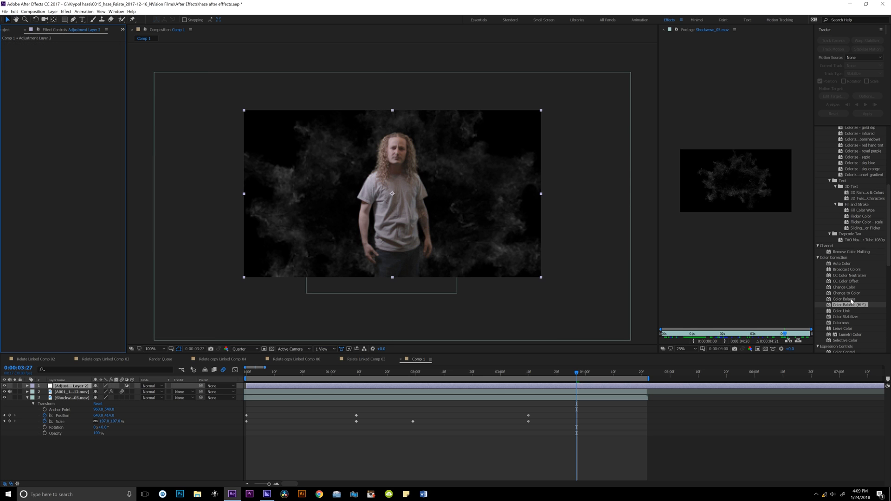
Apply Color Balance to the adjustment layer for a teal grade, with Shadow Red about -18, Midtone Blue about -12 and Highlight Red about -18
{"action": "left_click_drag", "start_coordinate": [852, 300], "coordinate": [92, 84]}
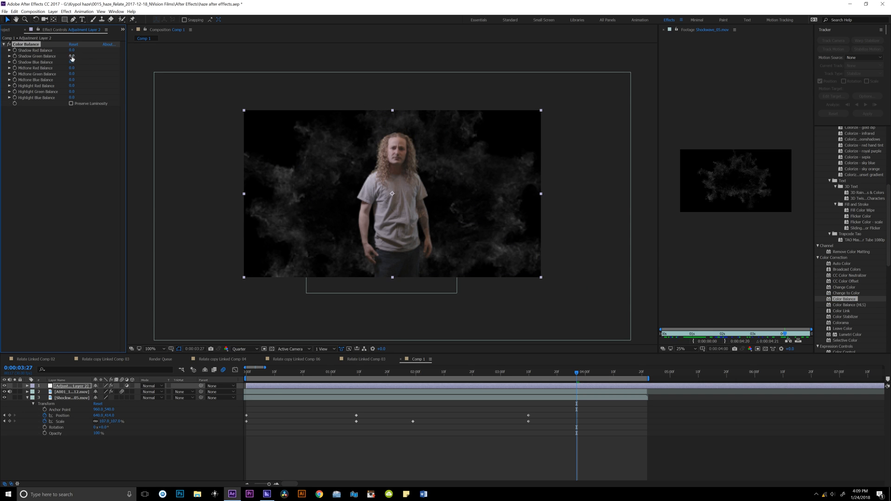
{"action": "mouse_move", "coordinate": [72, 50]}
{"action": "left_mouse_down"}
{"action": "mouse_move", "coordinate": [60, 49]}
{"action": "mouse_move", "coordinate": [77, 60]}
{"action": "mouse_move", "coordinate": [65, 59]}
{"action": "left_mouse_up"}
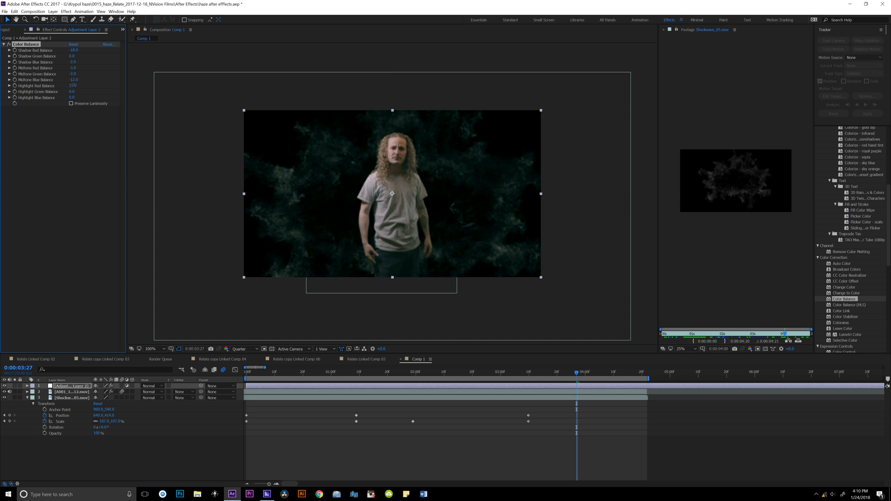
{"action": "left_click_drag", "start_coordinate": [69, 84], "coordinate": [66, 83]}
Set the composition preview resolution to Full and inspect the graded frame at 200%
{"action": "key", "text": "grave"}
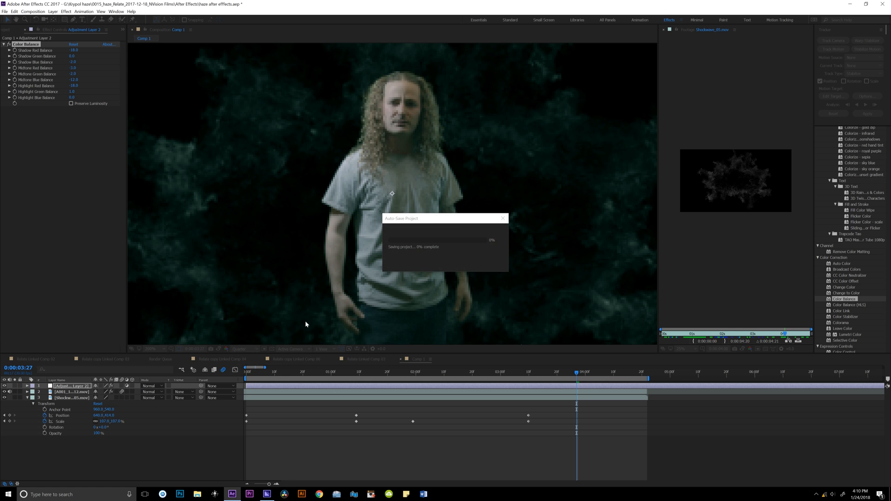
{"action": "left_click", "coordinate": [244, 349]}
{"action": "left_click", "coordinate": [242, 362]}
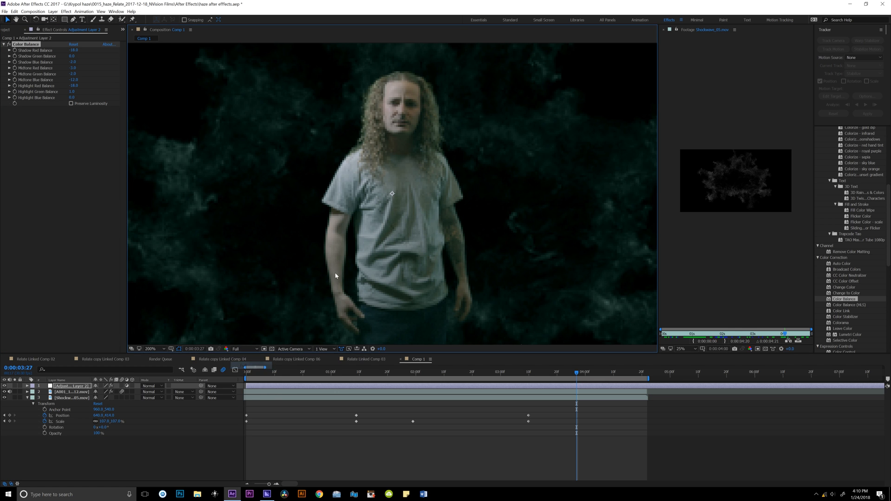
{"action": "key", "text": "comma"}
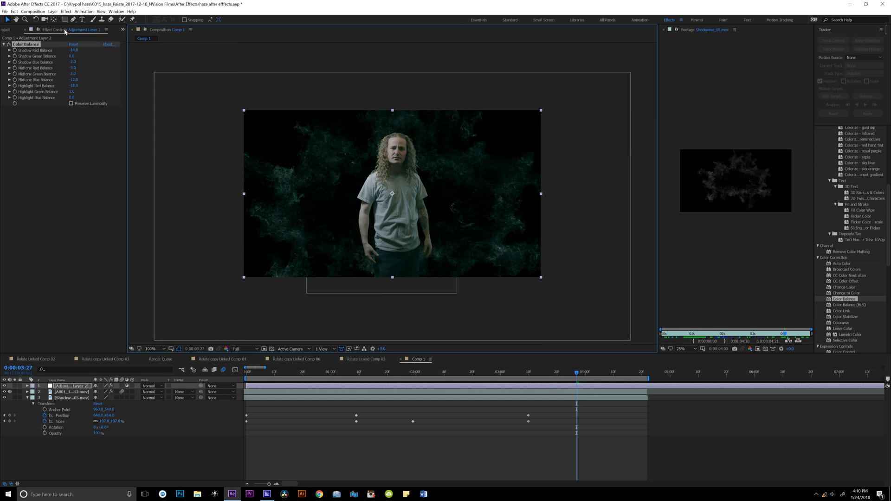
Search the effects for "curves" and close the Audio panel to make room for the list
{"action": "scroll", "coordinate": [834, 252], "scroll_direction": "up", "scroll_amount": 5}
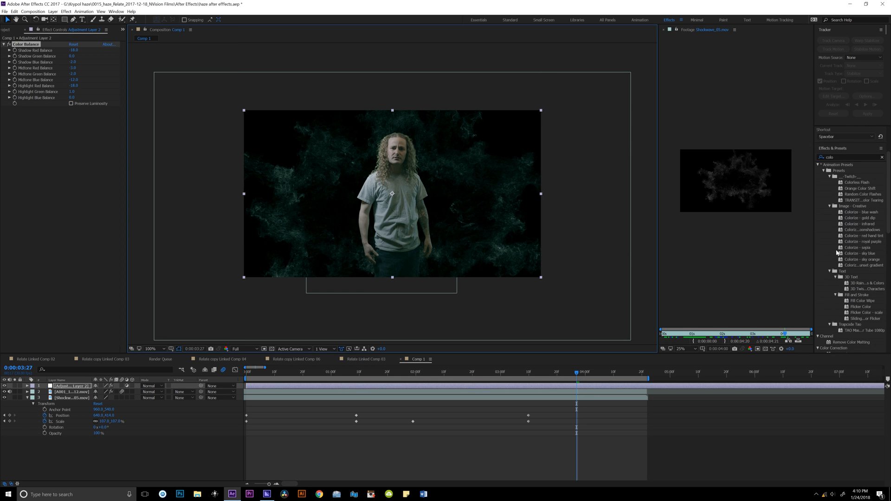
{"action": "left_click_drag", "start_coordinate": [836, 226], "coordinate": [830, 225]}
{"action": "type", "text": "curves"}
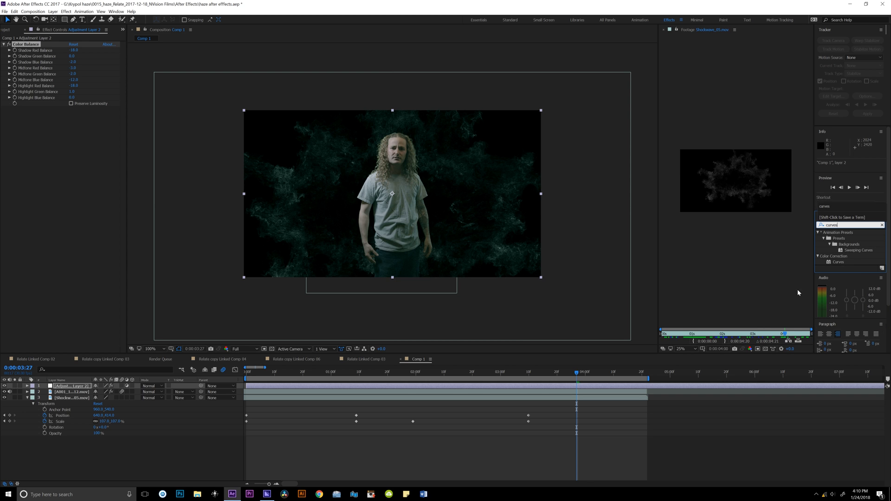
{"action": "scroll", "coordinate": [837, 263], "scroll_direction": "down", "scroll_amount": 1}
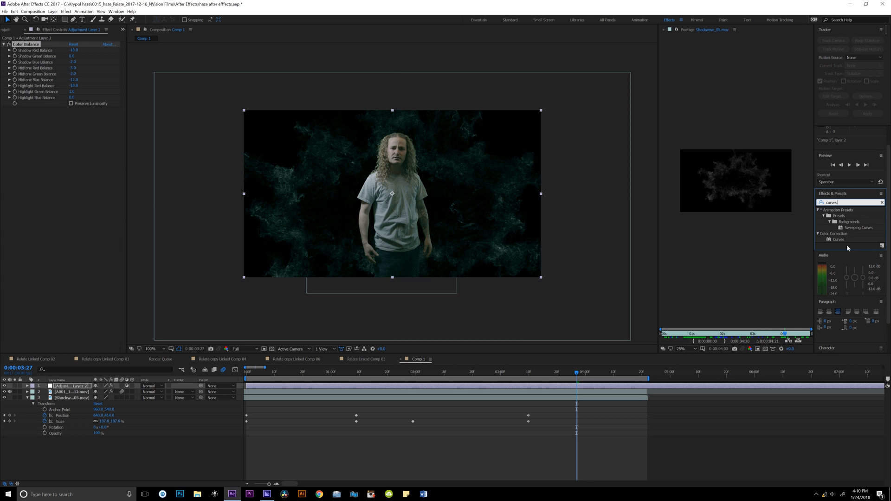
{"action": "left_click", "coordinate": [883, 253]}
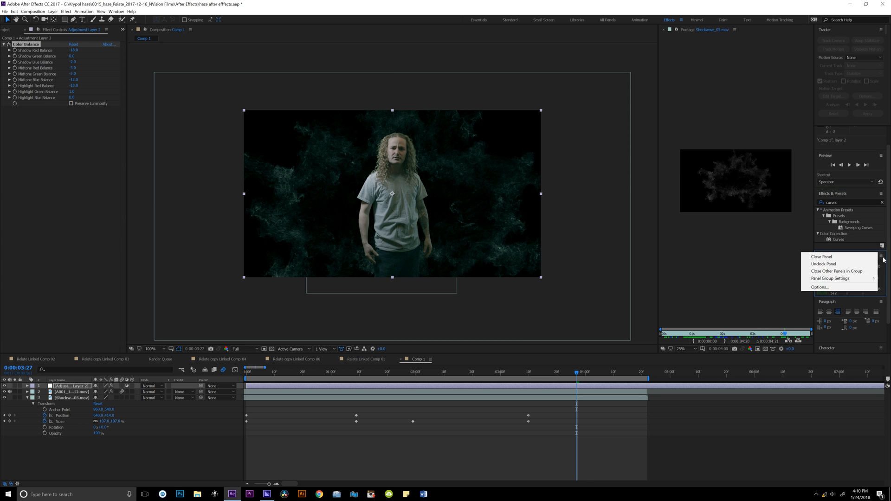
{"action": "left_click", "coordinate": [845, 257]}
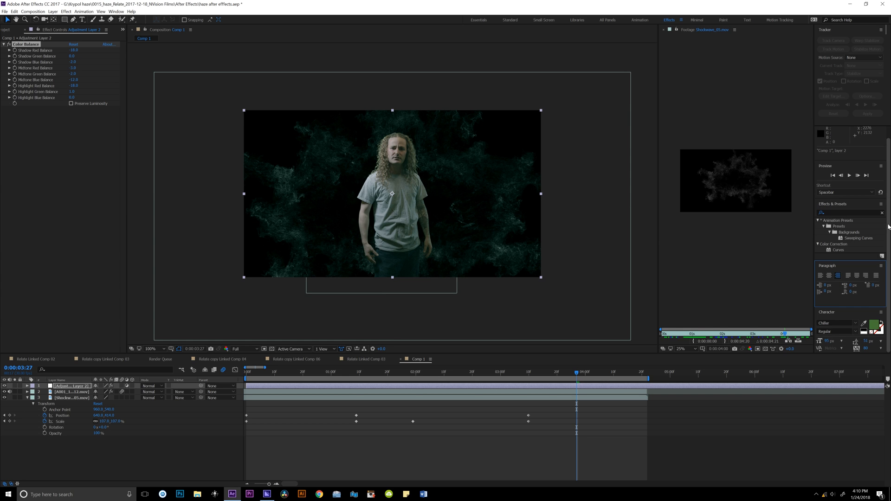
Find Curves among the Color Correction effects and apply it to the adjustment layer below Color Balance
{"action": "left_click", "coordinate": [861, 238]}
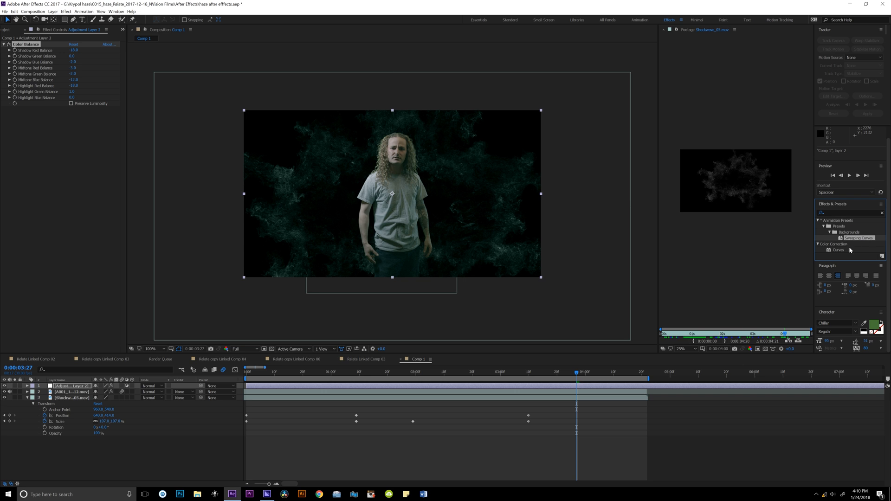
{"action": "left_click", "coordinate": [818, 245]}
{"action": "scroll", "coordinate": [841, 340], "scroll_direction": "down", "scroll_amount": 5}
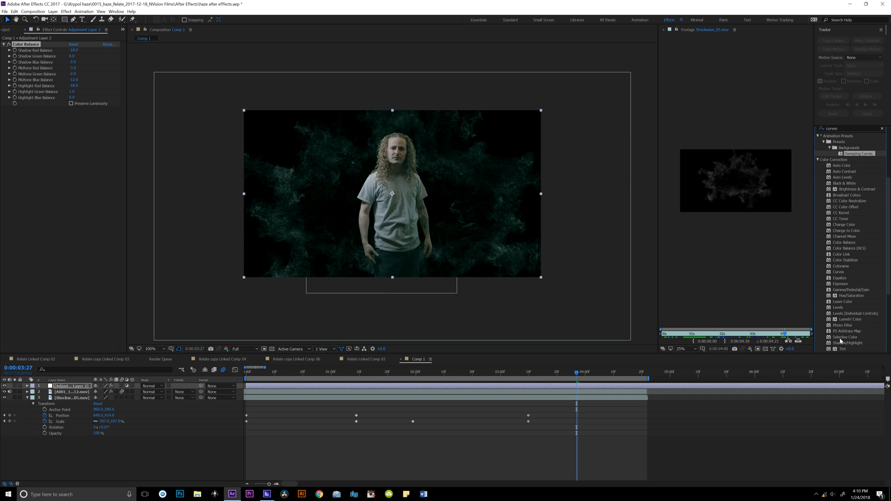
{"action": "scroll", "coordinate": [851, 290], "scroll_direction": "up", "scroll_amount": 3}
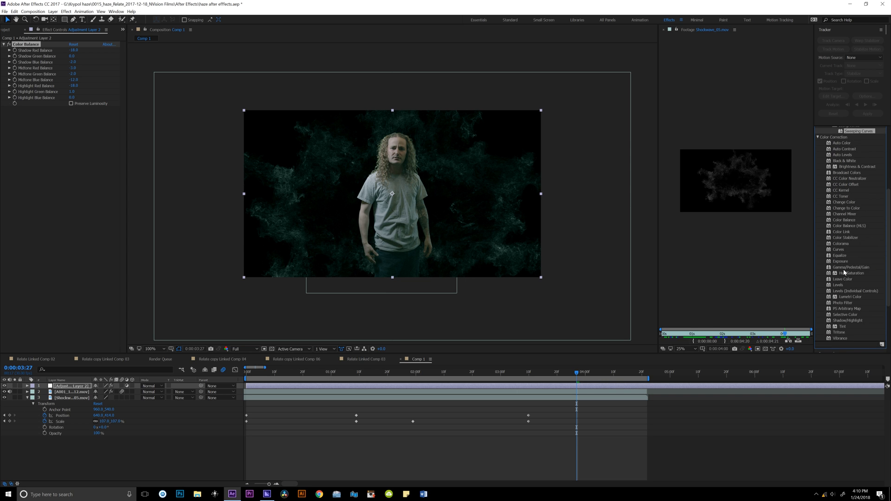
{"action": "left_click_drag", "start_coordinate": [839, 250], "coordinate": [46, 204]}
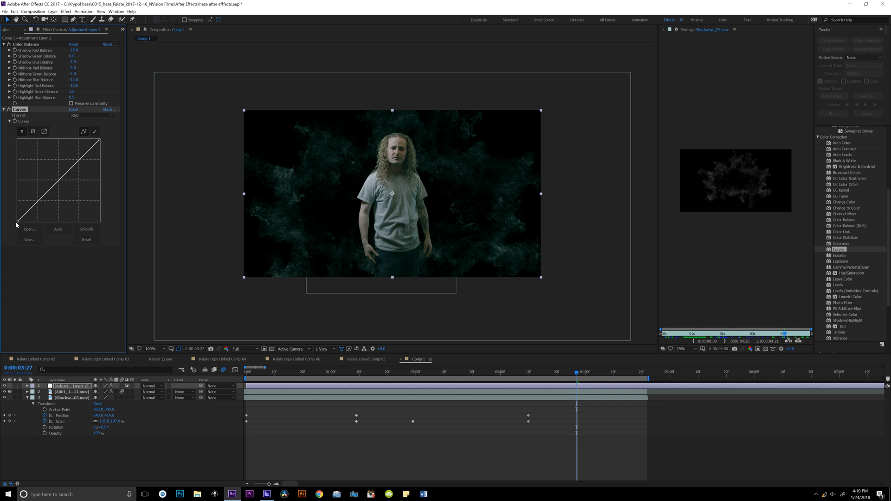
Shape the adjustment layer's RGB curve for more contrast, crushing the blacks slightly, pulling in the white point and adding midtone points
{"action": "left_click_drag", "start_coordinate": [17, 222], "coordinate": [21, 222]}
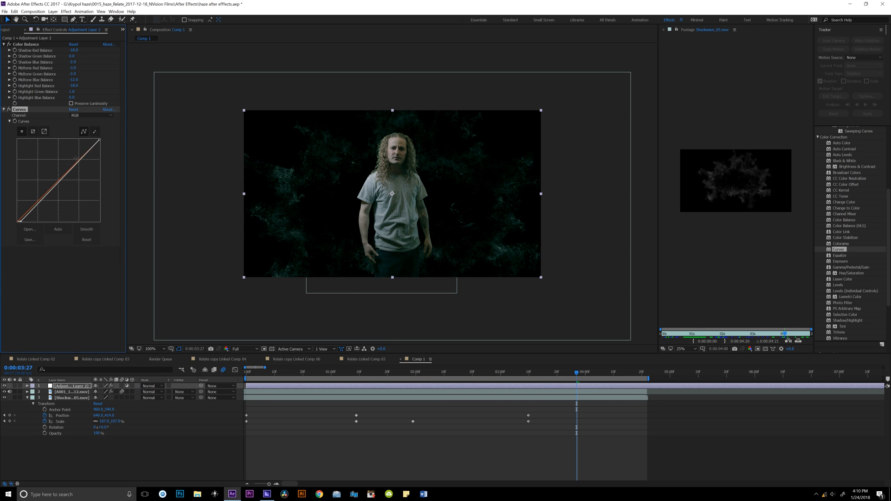
{"action": "mouse_move", "coordinate": [100, 140]}
{"action": "left_mouse_down"}
{"action": "mouse_move", "coordinate": [86, 141]}
{"action": "mouse_move", "coordinate": [95, 143]}
{"action": "left_mouse_up"}
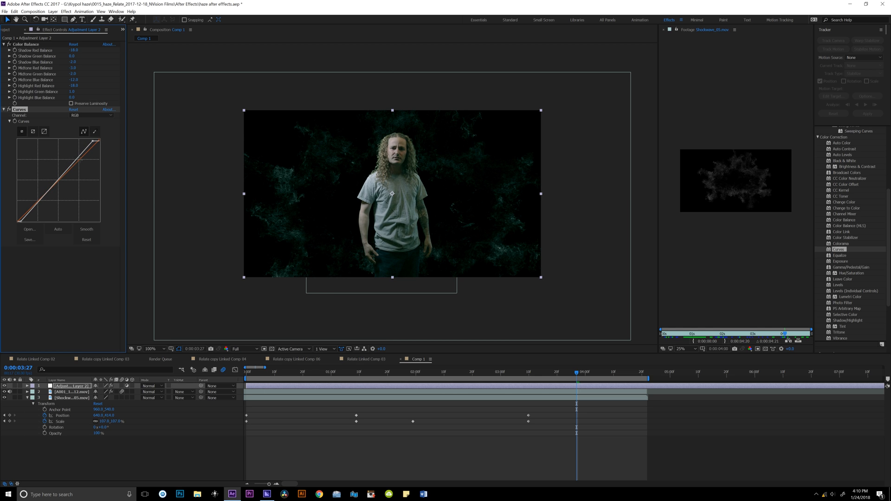
{"action": "left_click", "coordinate": [39, 200]}
{"action": "left_click", "coordinate": [60, 179]}
{"action": "left_click_drag", "start_coordinate": [78, 157], "coordinate": [66, 175]}
{"action": "key", "text": "period"}
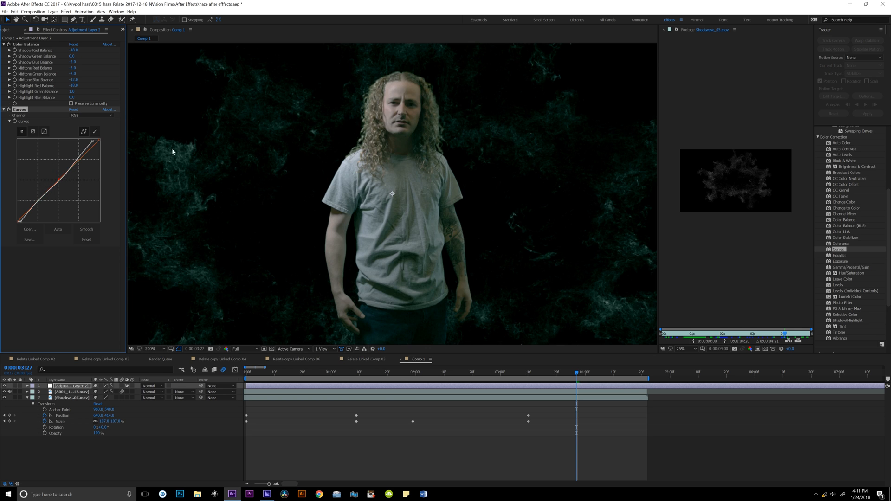
{"action": "left_click_drag", "start_coordinate": [66, 174], "coordinate": [68, 173]}
Reshape the Red channel curve on the adjustment layer with slightly deeper shadows and lowered highlights, undoing the extreme midtone bend
{"action": "left_click", "coordinate": [93, 115]}
{"action": "left_click", "coordinate": [81, 128]}
{"action": "left_click_drag", "start_coordinate": [17, 221], "coordinate": [21, 222]}
{"action": "mouse_move", "coordinate": [27, 224]}
{"action": "left_mouse_down"}
{"action": "mouse_move", "coordinate": [23, 195]}
{"action": "mouse_move", "coordinate": [50, 231]}
{"action": "mouse_move", "coordinate": [17, 222]}
{"action": "mouse_move", "coordinate": [26, 240]}
{"action": "left_mouse_up"}
{"action": "left_click_drag", "start_coordinate": [90, 133], "coordinate": [105, 153]}
{"action": "left_click_drag", "start_coordinate": [60, 187], "coordinate": [62, 140]}
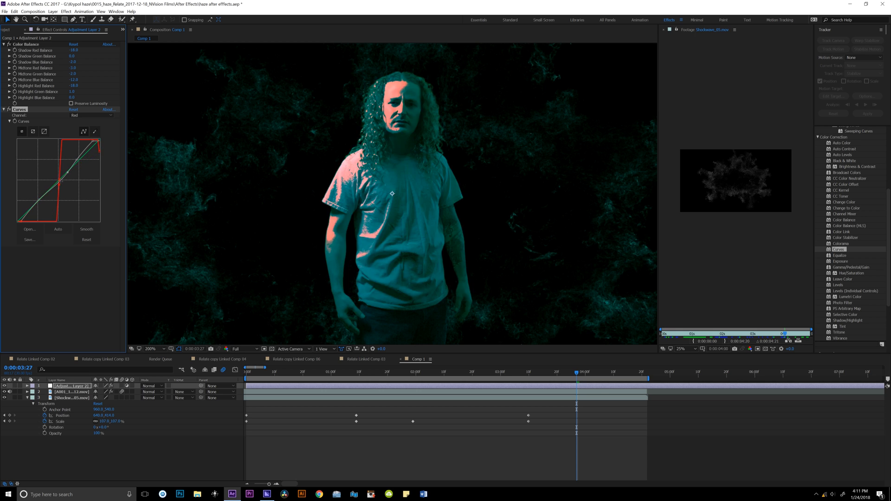
{"action": "key", "text": "ctrl+z"}
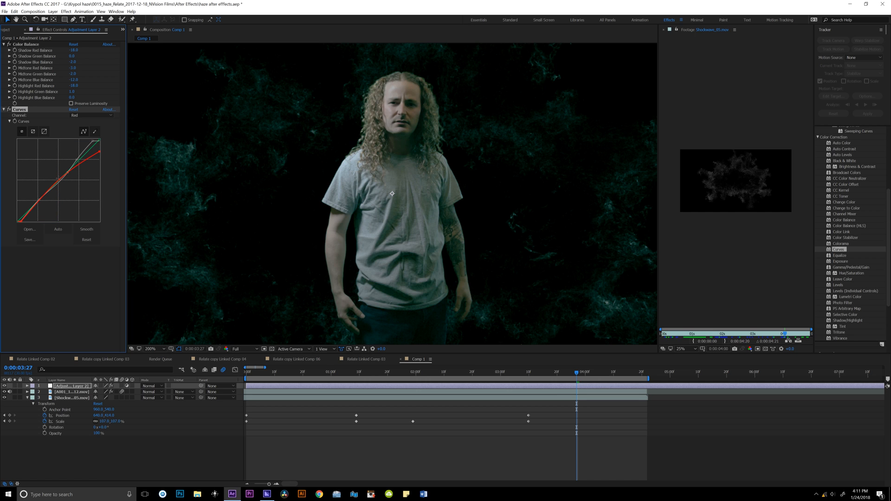
{"action": "left_click_drag", "start_coordinate": [61, 183], "coordinate": [63, 187]}
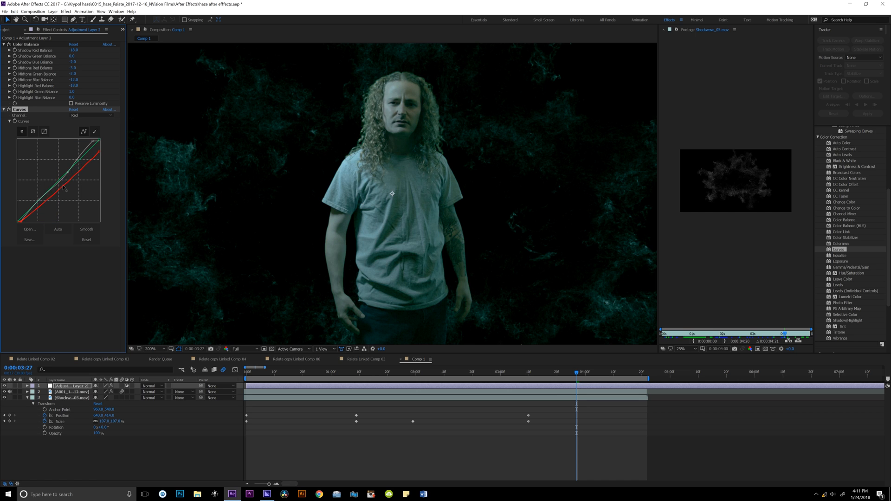
Switch the adjustment layer's Curves to the Green channel and fine-tune its shadow end
{"action": "left_click", "coordinate": [95, 116]}
{"action": "left_click", "coordinate": [94, 138]}
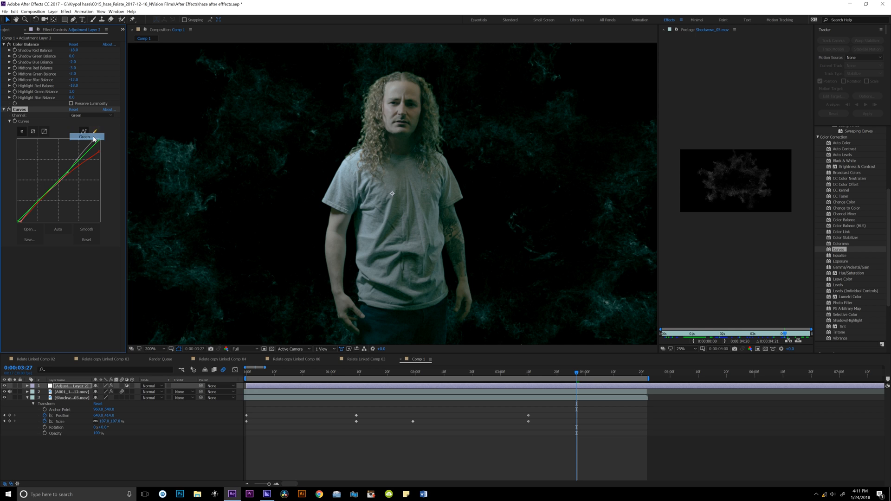
{"action": "left_click_drag", "start_coordinate": [19, 221], "coordinate": [35, 205]}
Apply Curves to the keyed performer layer and bend its RGB curve for slightly deeper blacks, darker lower midtones and brighter highlights
{"action": "left_click", "coordinate": [70, 392]}
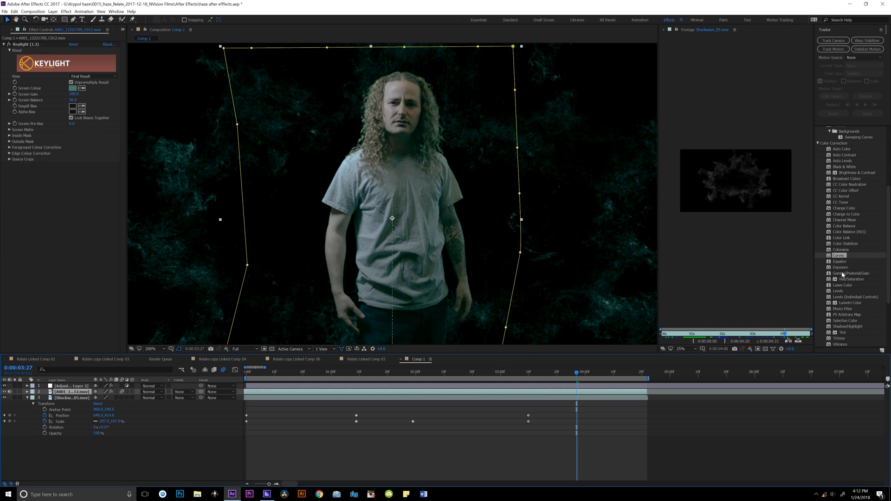
{"action": "left_click_drag", "start_coordinate": [839, 256], "coordinate": [51, 204]}
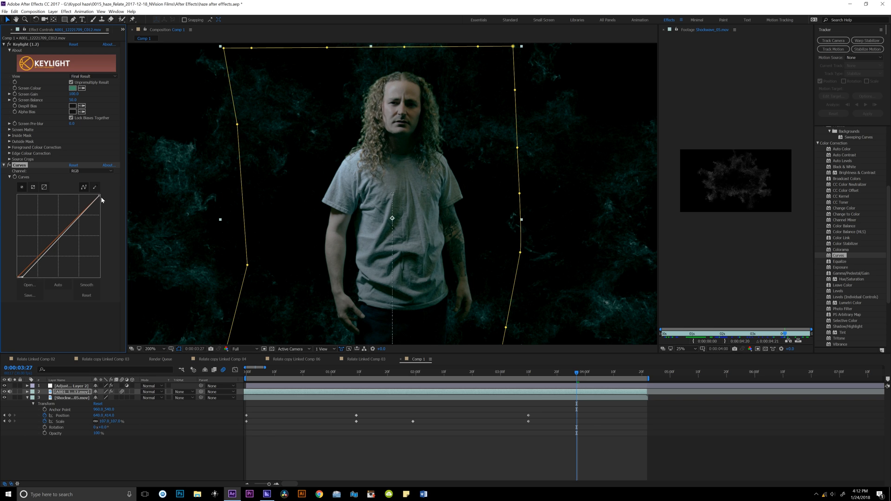
{"action": "mouse_move", "coordinate": [101, 198]}
{"action": "left_mouse_down"}
{"action": "mouse_move", "coordinate": [91, 195]}
{"action": "mouse_move", "coordinate": [106, 206]}
{"action": "mouse_move", "coordinate": [99, 194]}
{"action": "left_mouse_up"}
{"action": "left_click_drag", "start_coordinate": [53, 242], "coordinate": [70, 225]}
{"action": "scroll", "coordinate": [371, 122], "scroll_direction": "down", "scroll_amount": 2}
{"action": "scroll", "coordinate": [396, 149], "scroll_direction": "up", "scroll_amount": 2}
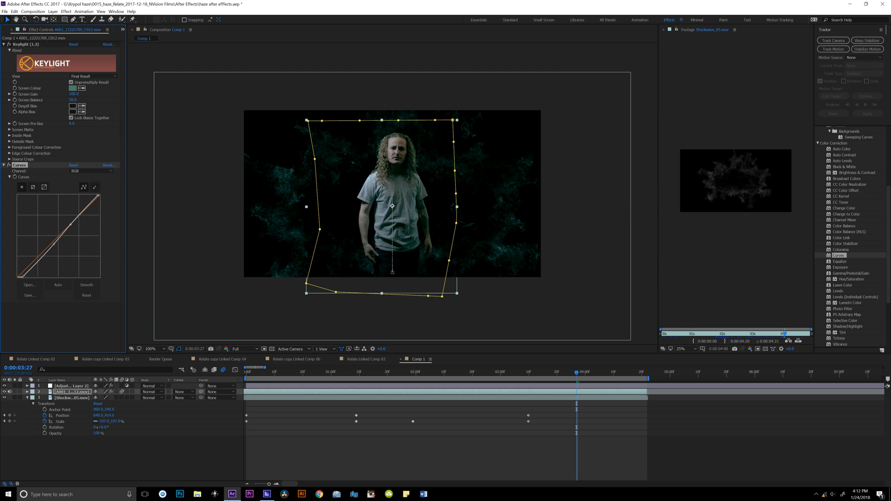
{"action": "left_click_drag", "start_coordinate": [20, 276], "coordinate": [19, 278]}
{"action": "key", "text": "period"}
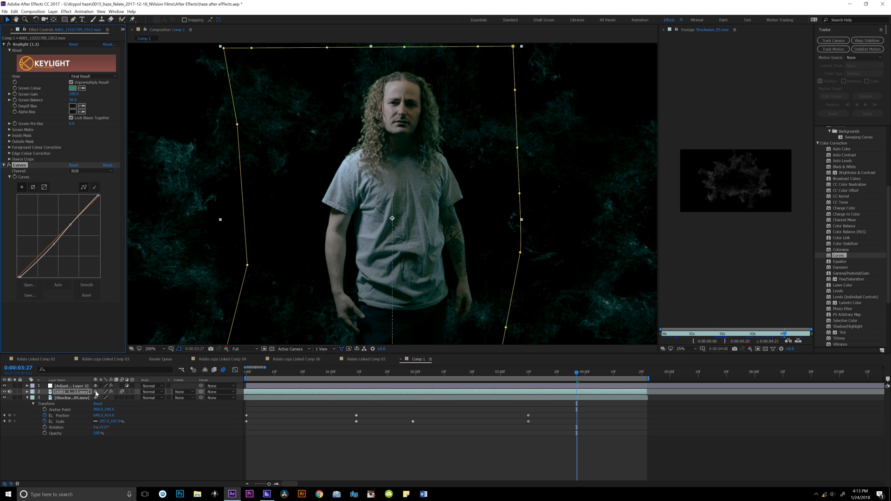
Collapse the shockwave layer's properties and toggle the adjustment layer's visibility to compare the frame with and without the grade
{"action": "left_click", "coordinate": [28, 398]}
{"action": "left_click", "coordinate": [55, 387]}
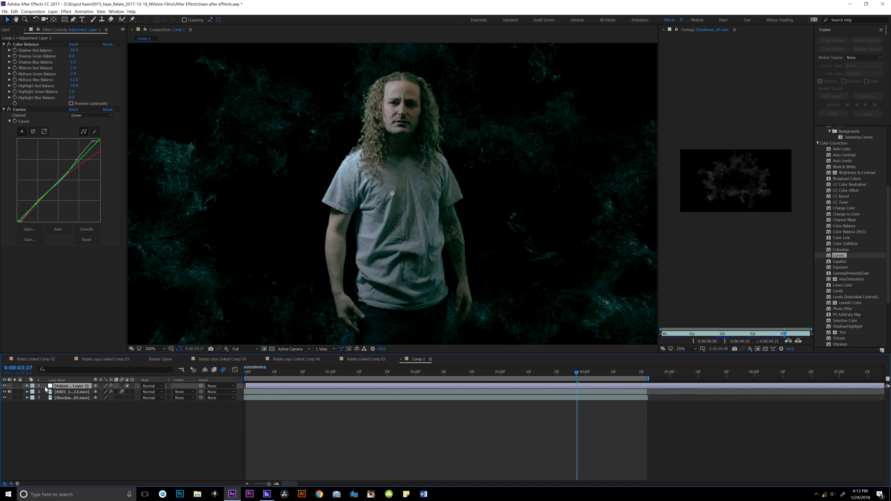
{"action": "left_click", "coordinate": [4, 386]}
{"action": "left_click", "coordinate": [5, 386]}
{"action": "key", "text": "comma"}
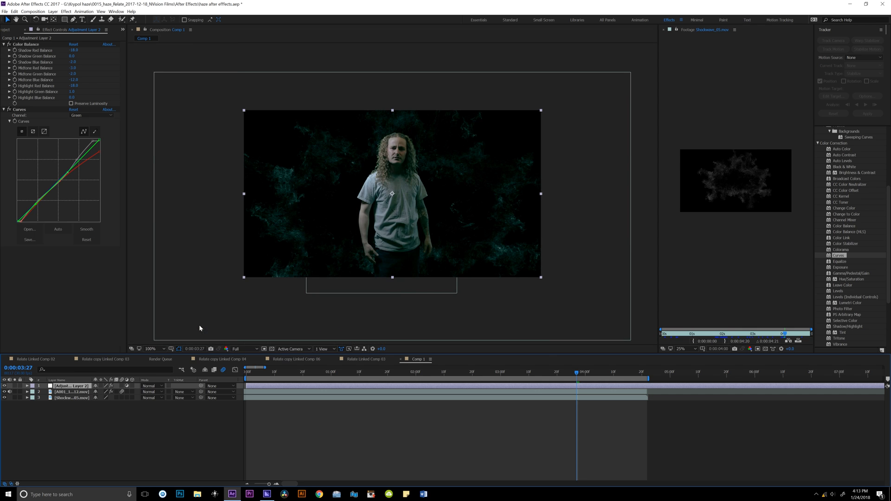
{"action": "left_click", "coordinate": [5, 386]}
{"action": "left_click", "coordinate": [4, 386]}
{"action": "left_click", "coordinate": [5, 386]}
{"action": "left_click", "coordinate": [5, 385]}
Preview the graded composition from its first frame and stop the playback
{"action": "key", "text": "Home"}
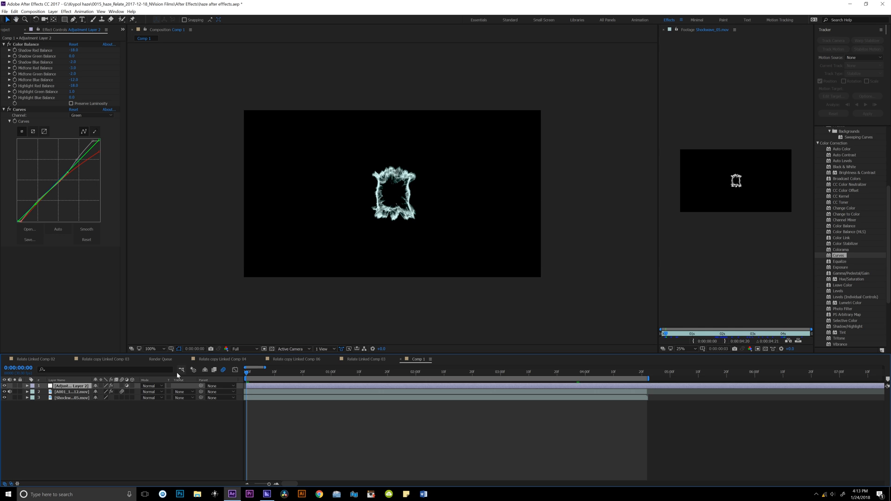
{"action": "key", "text": "space"}
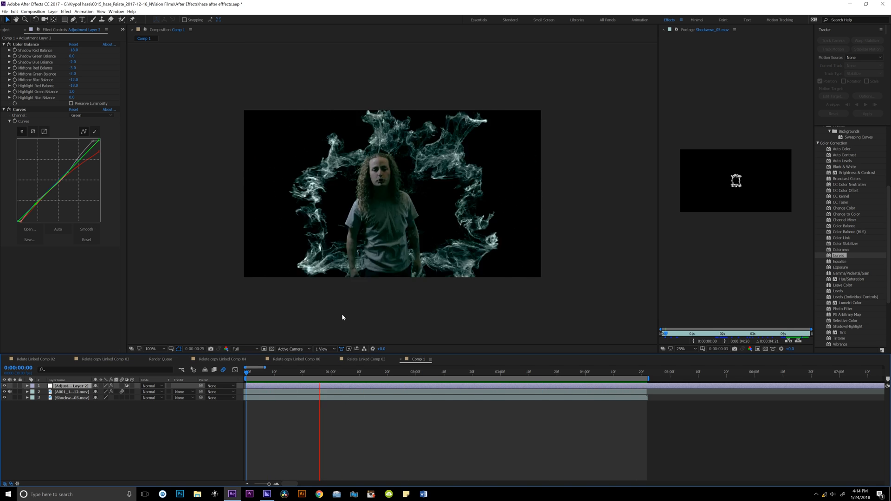
{"action": "left_click", "coordinate": [132, 11]}
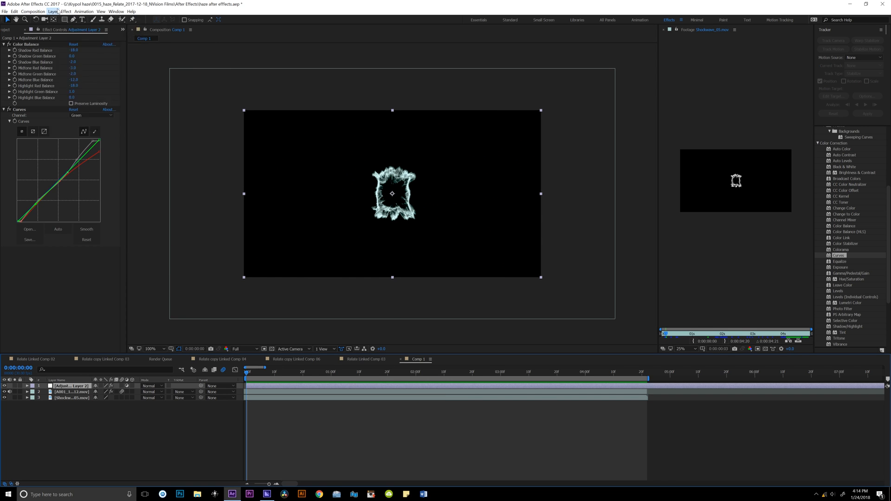
Create a camera layer with the default settings and make the adjustment, performer and shockwave layers 3D
{"action": "mouse_move", "coordinate": [53, 11]}
{"action": "mouse_move", "coordinate": [97, 21]}
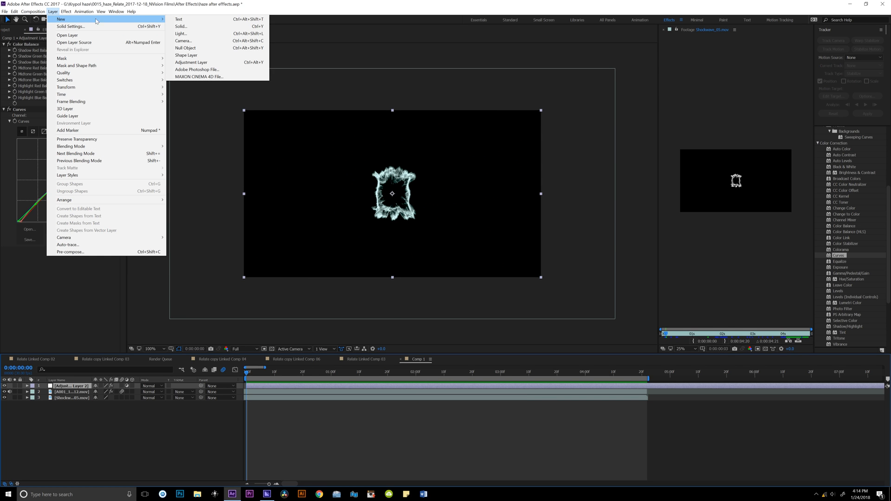
{"action": "left_click", "coordinate": [184, 41]}
{"action": "key", "text": "Return"}
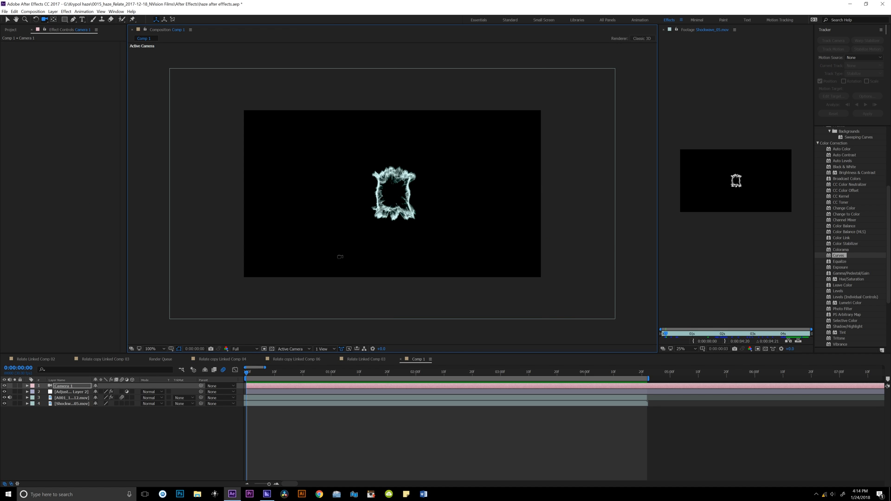
{"action": "left_click_drag", "start_coordinate": [132, 392], "coordinate": [132, 404]}
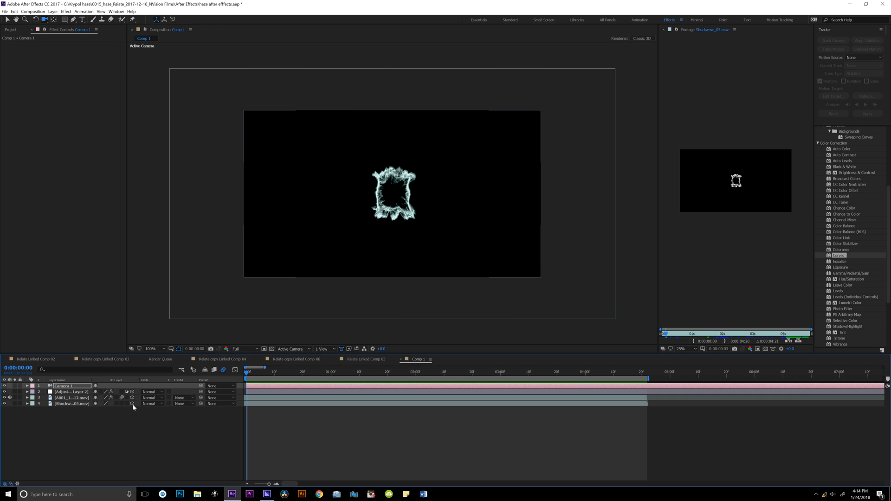
Orbit the camera to a steep angle at 0:00:00:00 and keyframe its Point of Interest, Position, Orientation and X, Y and Z Rotation
{"action": "left_click_drag", "start_coordinate": [375, 290], "coordinate": [382, 229]}
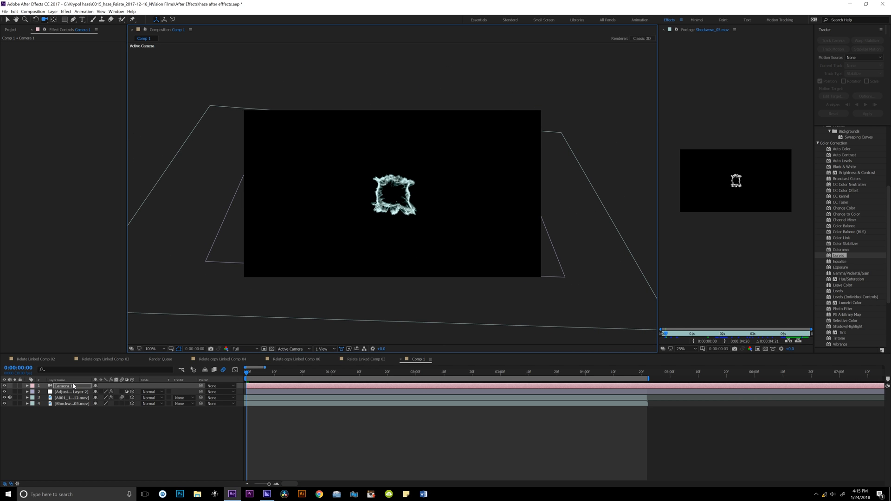
{"action": "key", "text": "p"}
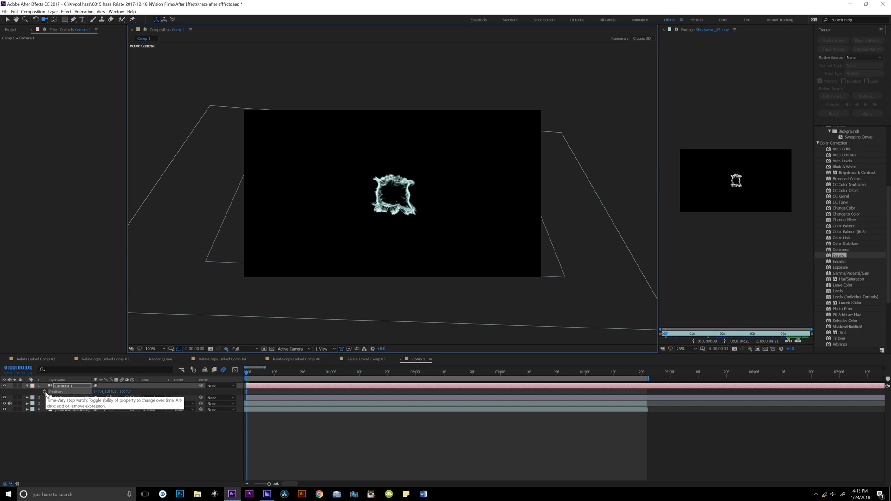
{"action": "left_click", "coordinate": [27, 385]}
{"action": "left_click", "coordinate": [27, 386]}
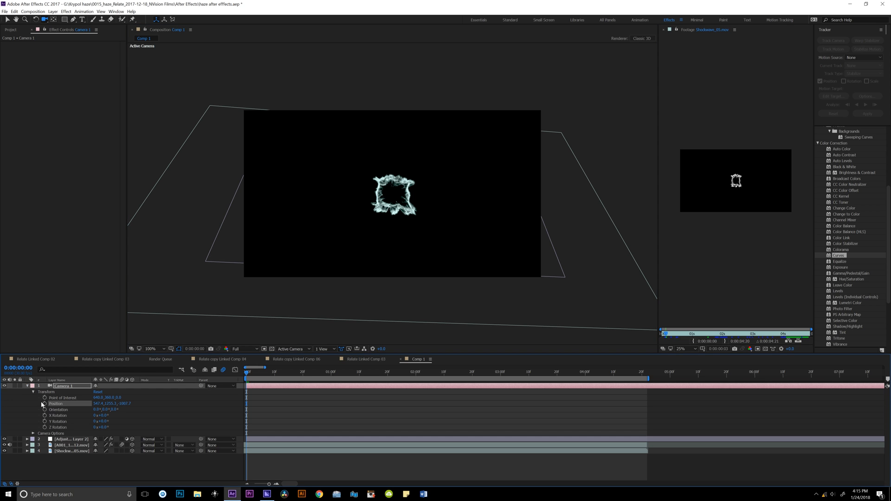
{"action": "left_click_drag", "start_coordinate": [45, 398], "coordinate": [46, 427]}
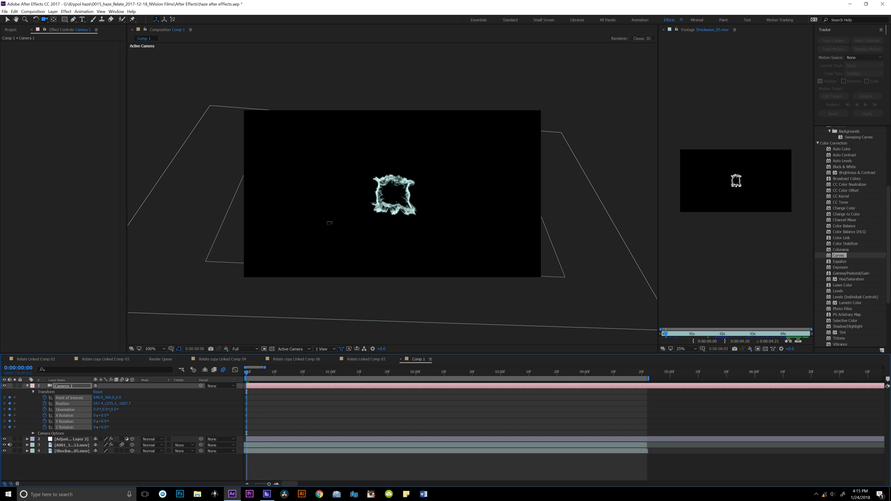
Orbit the camera toward a near-frontal view, adding Position keyframes at 0:00:01:09 and 0:00:01:20
{"action": "left_click_drag", "start_coordinate": [251, 376], "coordinate": [320, 375]}
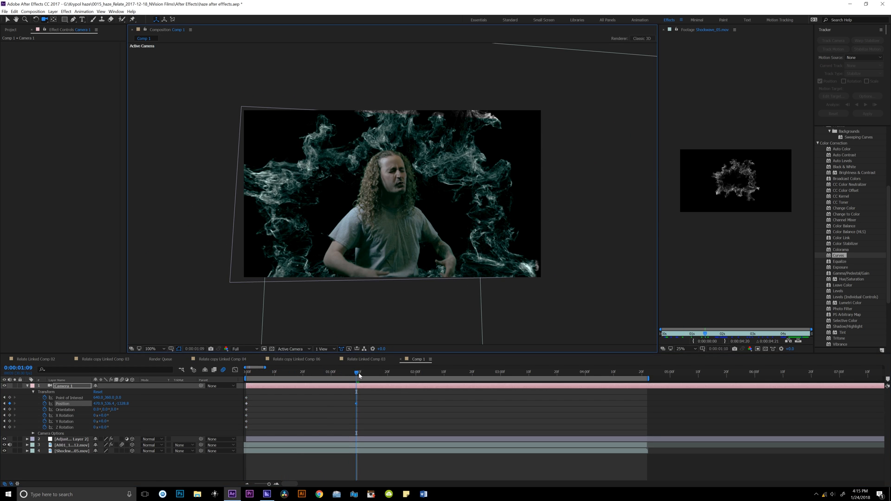
{"action": "left_click_drag", "start_coordinate": [356, 375], "coordinate": [388, 376]}
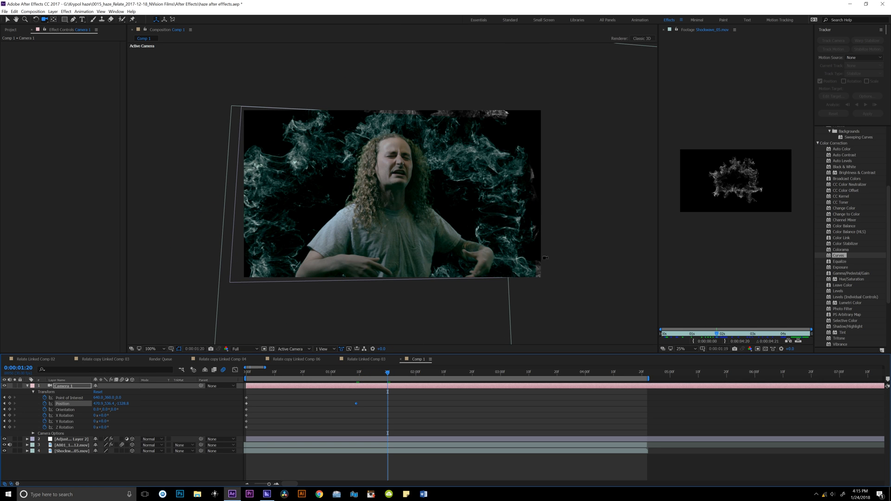
{"action": "left_click_drag", "start_coordinate": [571, 243], "coordinate": [562, 251]}
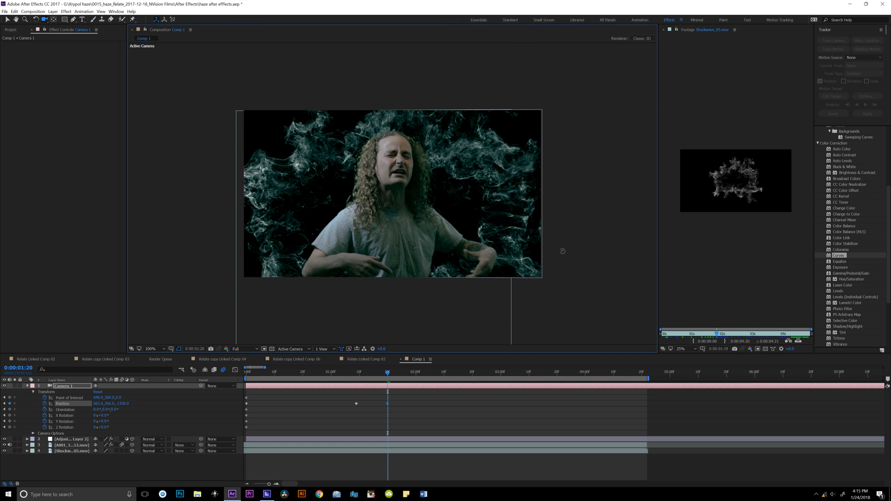
Orbit the camera to a new angle at each of 0:00:01:29, 0:00:02:13 and 0:00:03:00, adding Position keyframes
{"action": "left_click_drag", "start_coordinate": [390, 377], "coordinate": [413, 375]}
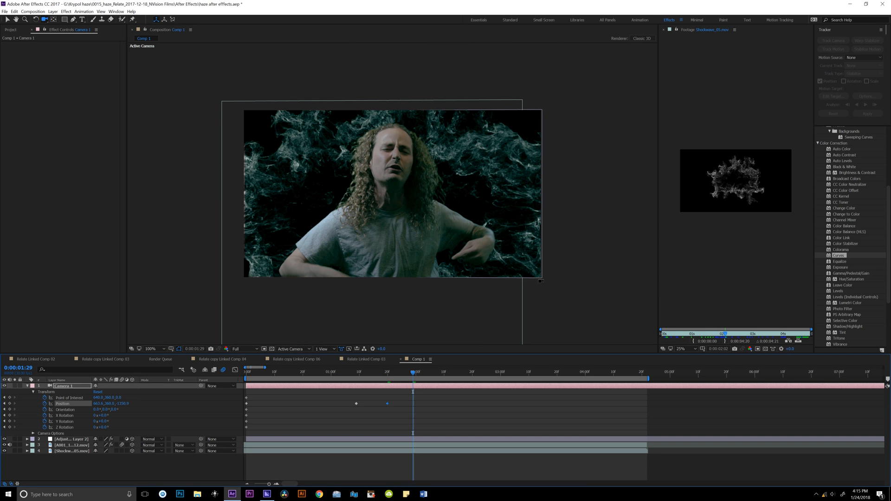
{"action": "left_click_drag", "start_coordinate": [554, 293], "coordinate": [552, 302]}
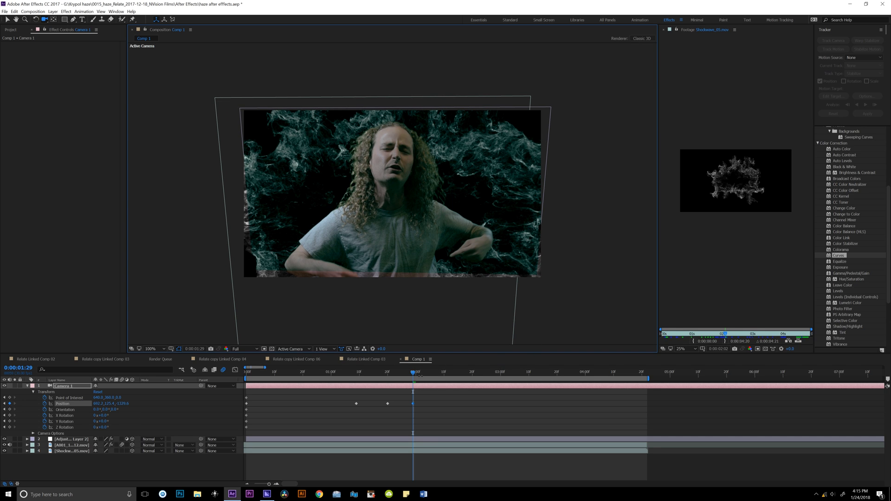
{"action": "left_click_drag", "start_coordinate": [415, 376], "coordinate": [453, 375]}
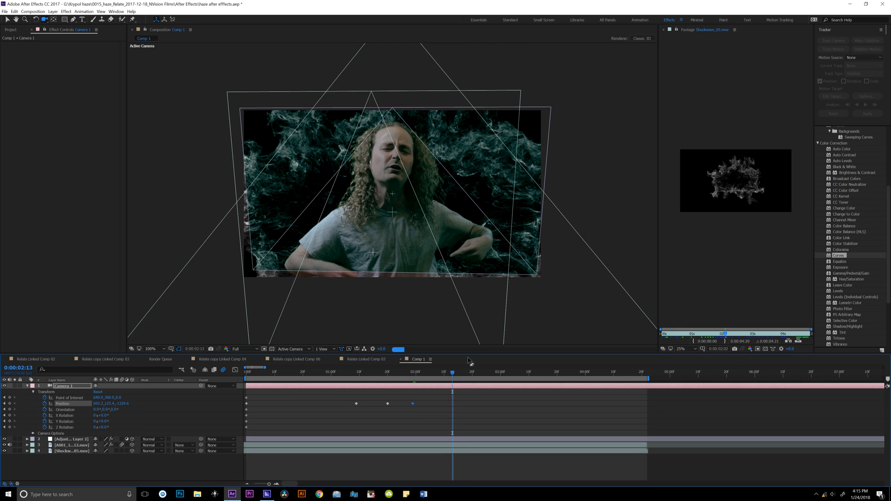
{"action": "left_click_drag", "start_coordinate": [557, 243], "coordinate": [559, 229]}
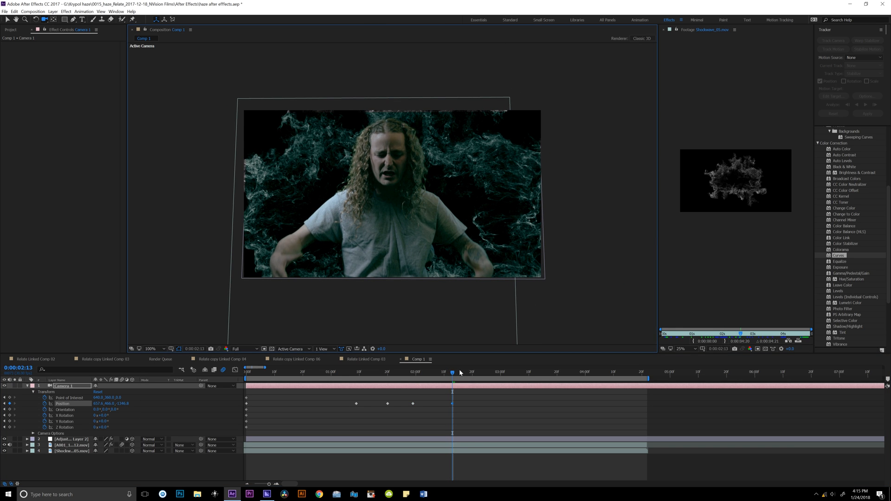
{"action": "left_click_drag", "start_coordinate": [460, 373], "coordinate": [500, 372]}
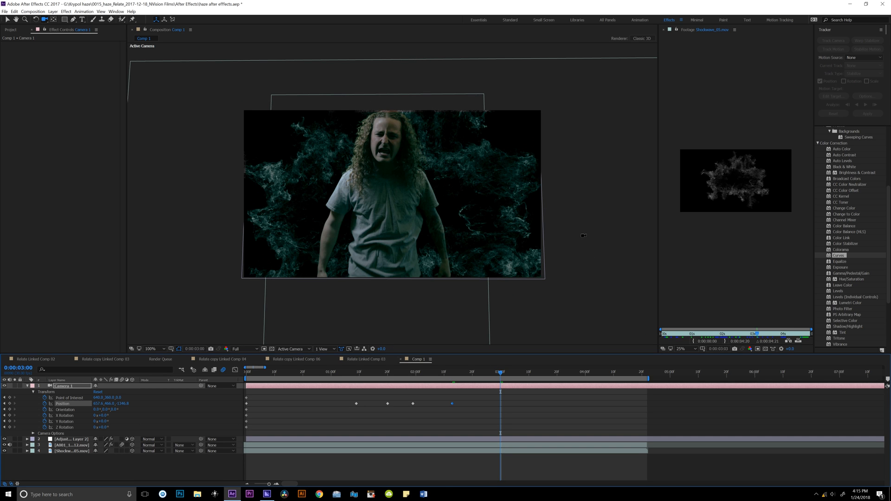
{"action": "left_click_drag", "start_coordinate": [583, 236], "coordinate": [607, 191]}
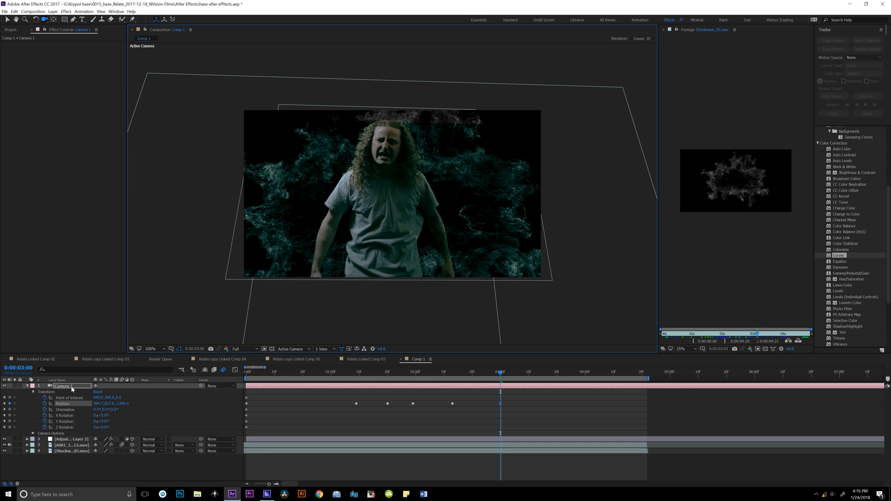
Scale the adjustment layer up to 205% so it covers the whole frame, and scrub the camera move up to 0:00:03:00
{"action": "left_click", "coordinate": [66, 439]}
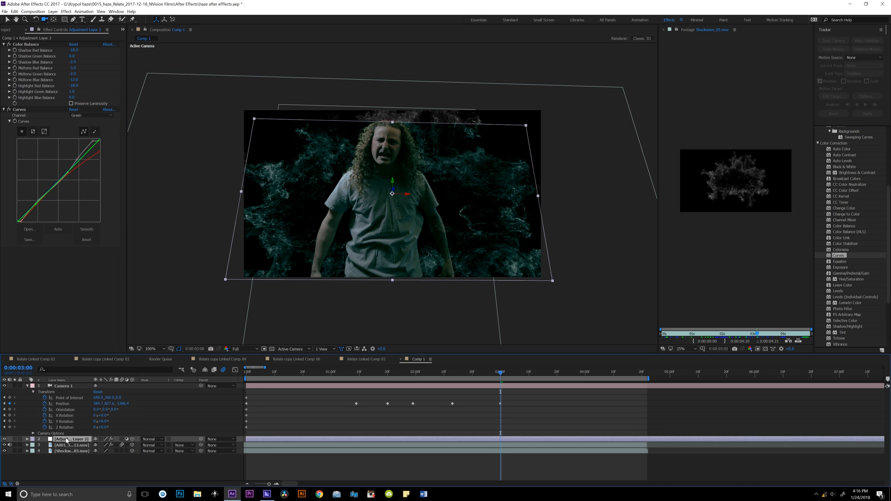
{"action": "key", "text": "s"}
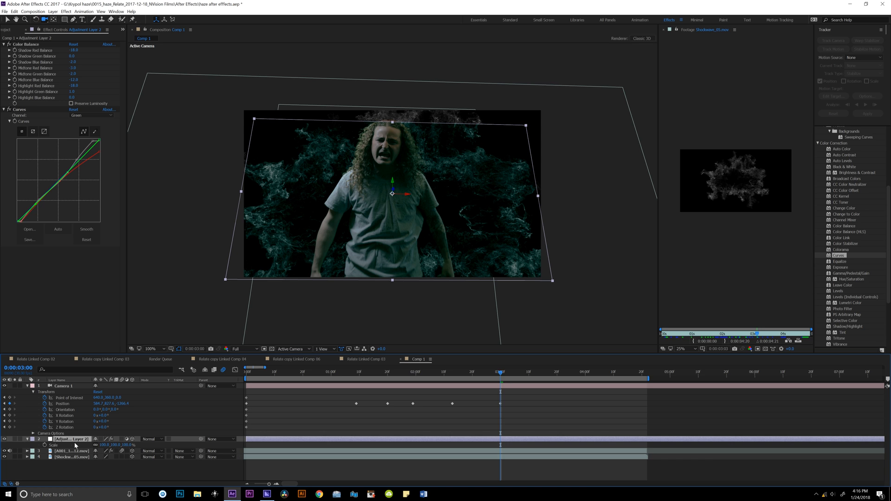
{"action": "left_click_drag", "start_coordinate": [102, 446], "coordinate": [142, 448]}
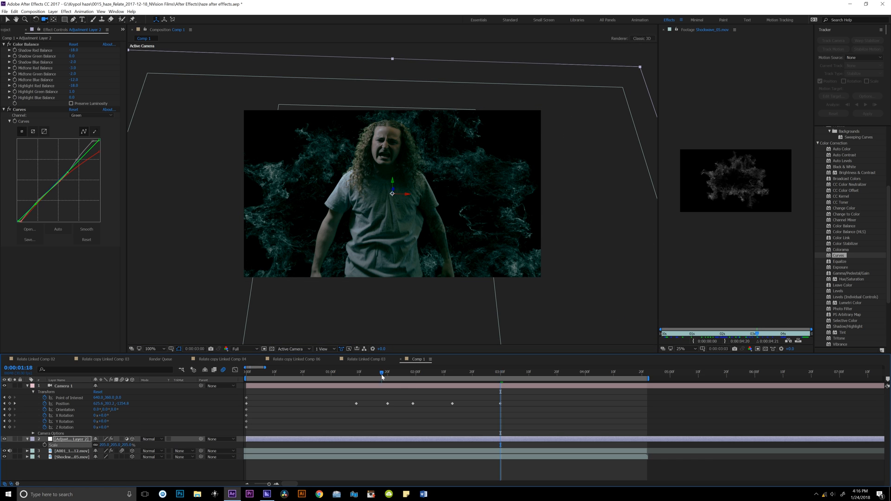
{"action": "left_click_drag", "start_coordinate": [382, 377], "coordinate": [500, 377]}
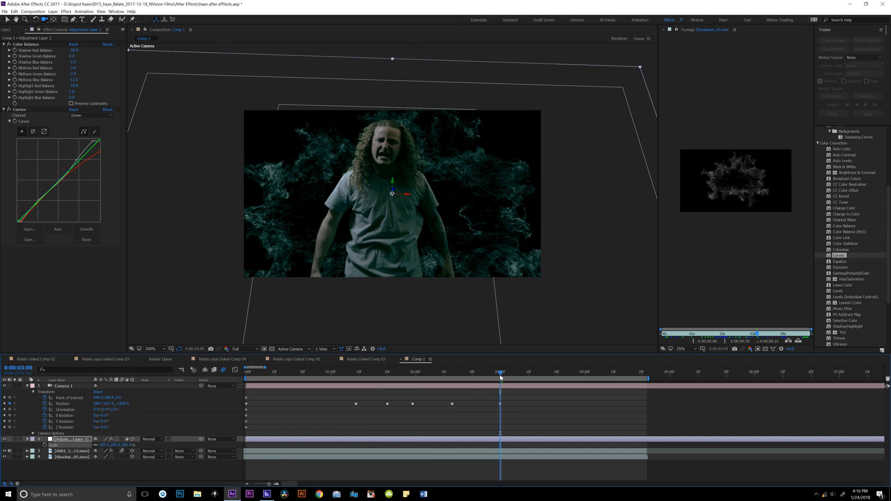
Reframe the camera at 0:00:03:00 by orbiting, tracking and moving closer to the performer, keyframing Position and Point of Interest
{"action": "left_click_drag", "start_coordinate": [542, 237], "coordinate": [486, 194]}
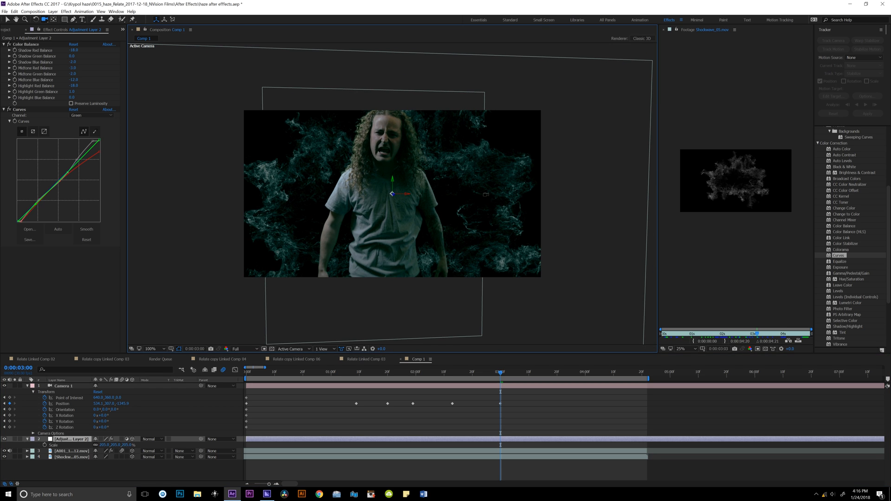
{"action": "left_click_drag", "start_coordinate": [438, 155], "coordinate": [448, 169]}
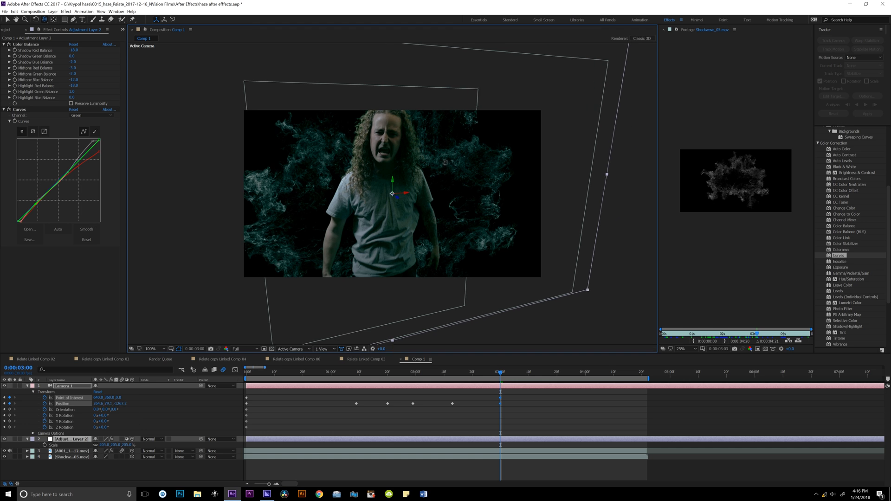
{"action": "left_click_drag", "start_coordinate": [443, 159], "coordinate": [434, 211]}
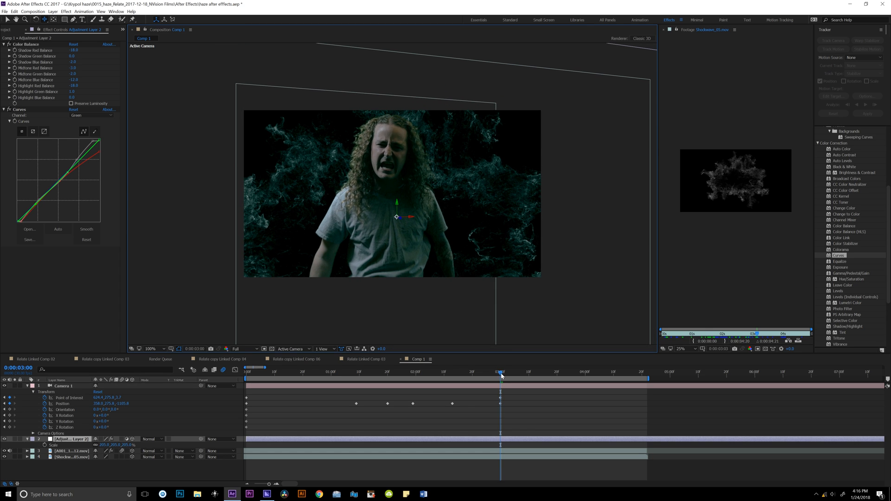
Pull the camera back from the performer at 0:00:03:11, adding a Position keyframe, and clear the layer selection
{"action": "left_click_drag", "start_coordinate": [502, 376], "coordinate": [513, 376]}
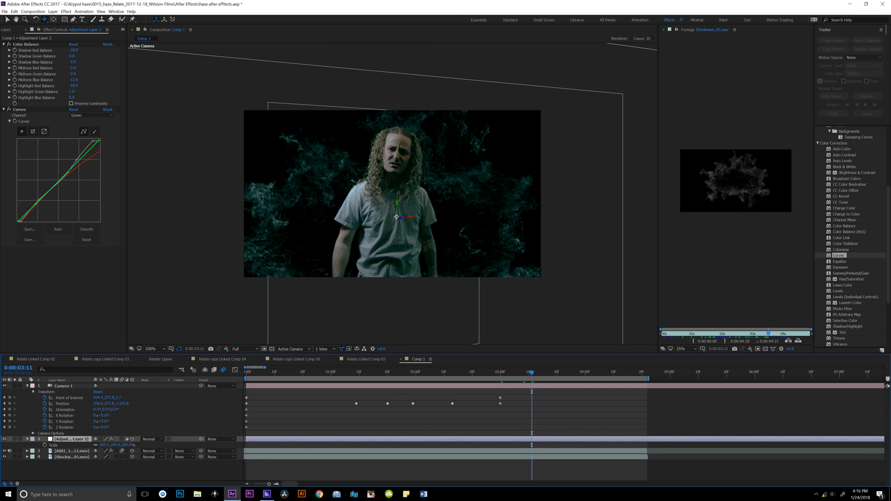
{"action": "left_click_drag", "start_coordinate": [397, 192], "coordinate": [400, 202]}
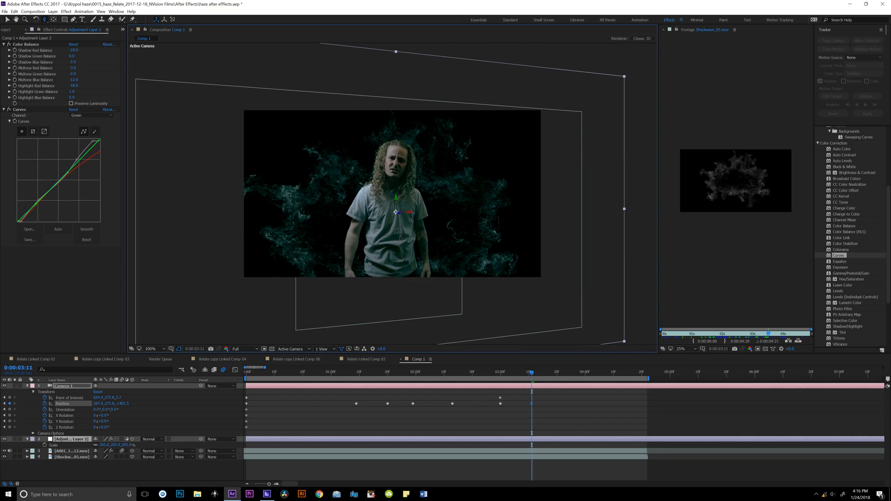
{"action": "left_click", "coordinate": [542, 427]}
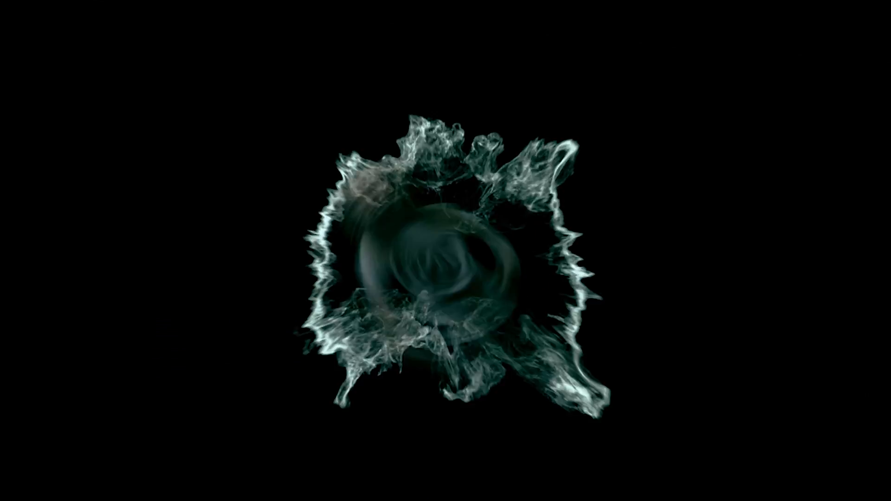